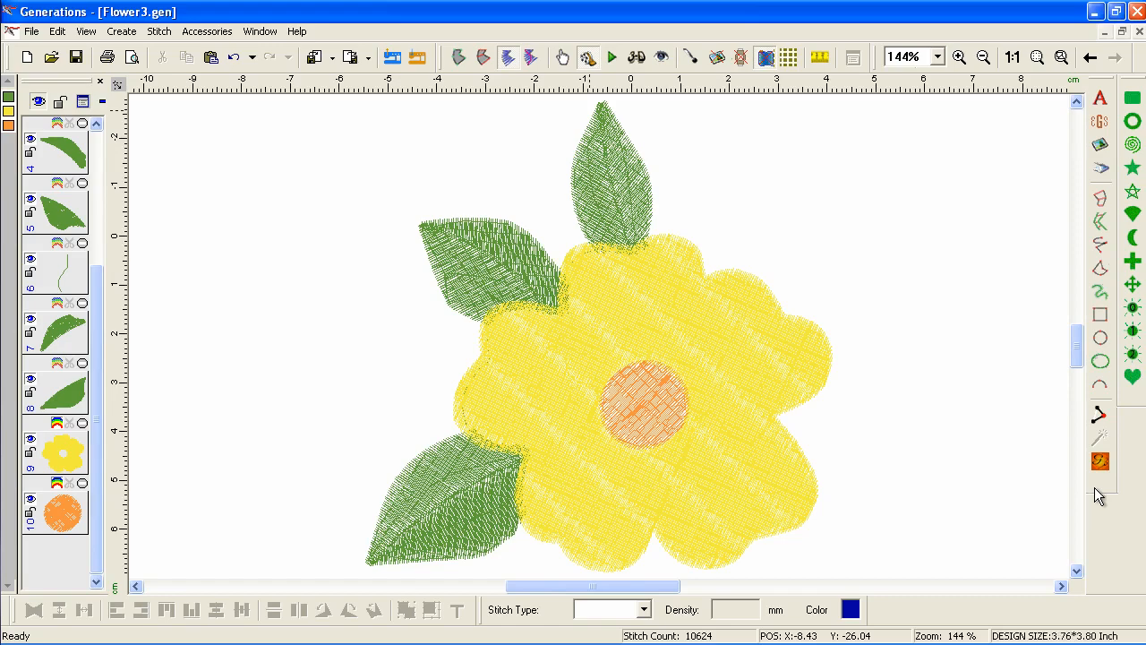
- Select the green leaves, invert the selection, and hide the yellow petals and orange flower centre
click(9, 96)
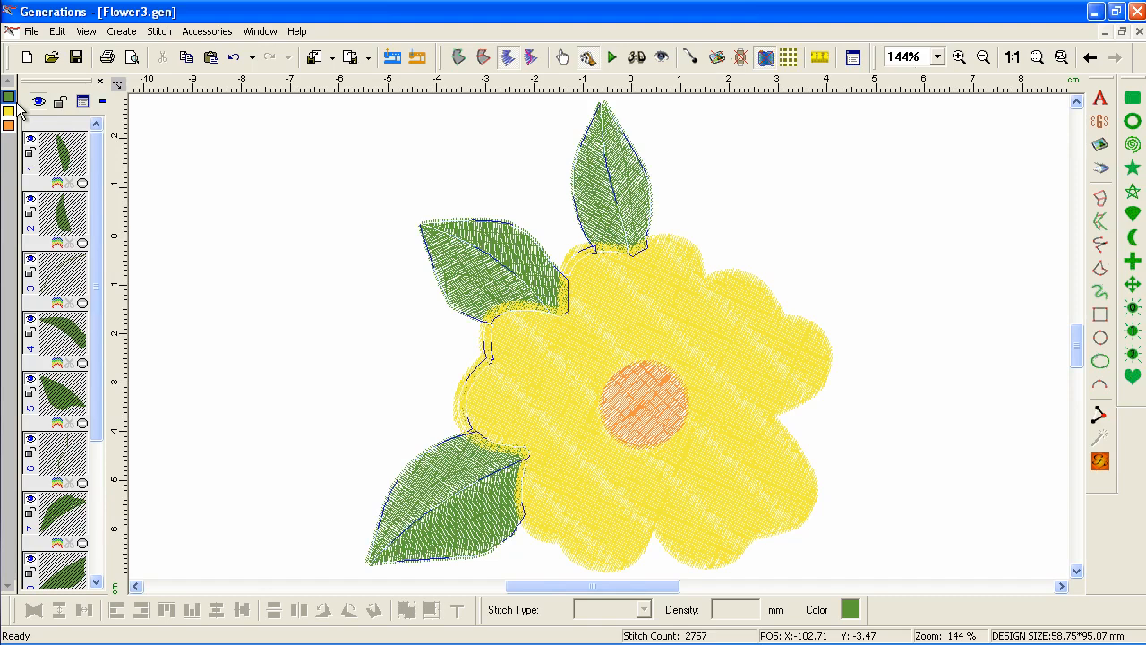
click(57, 31)
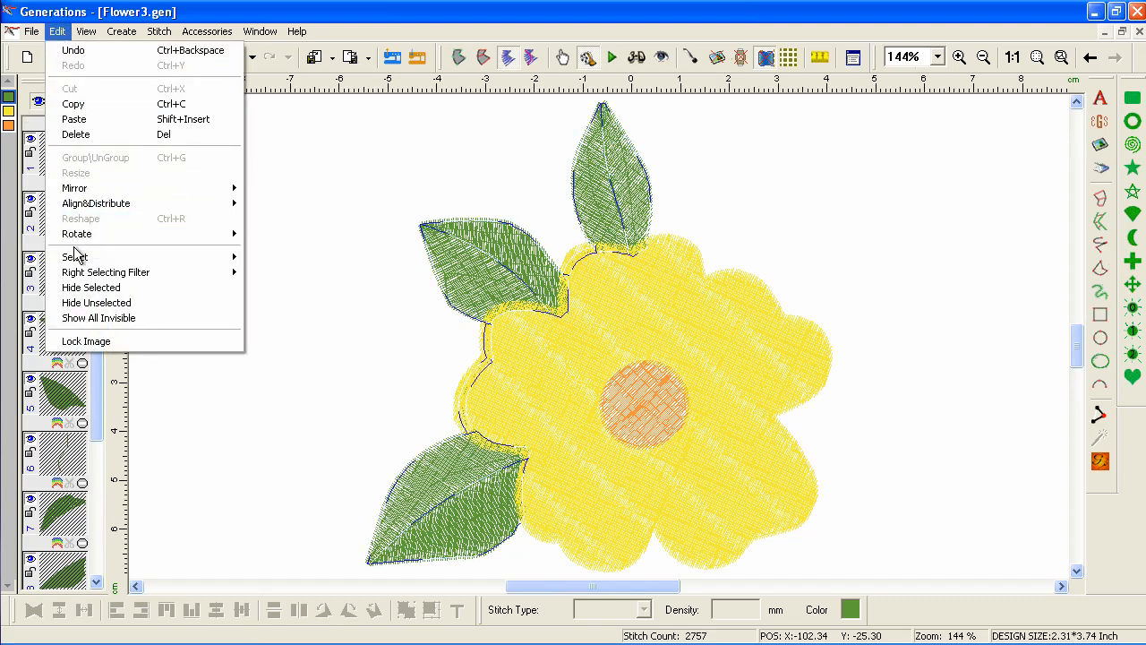
mouse_move(77, 257)
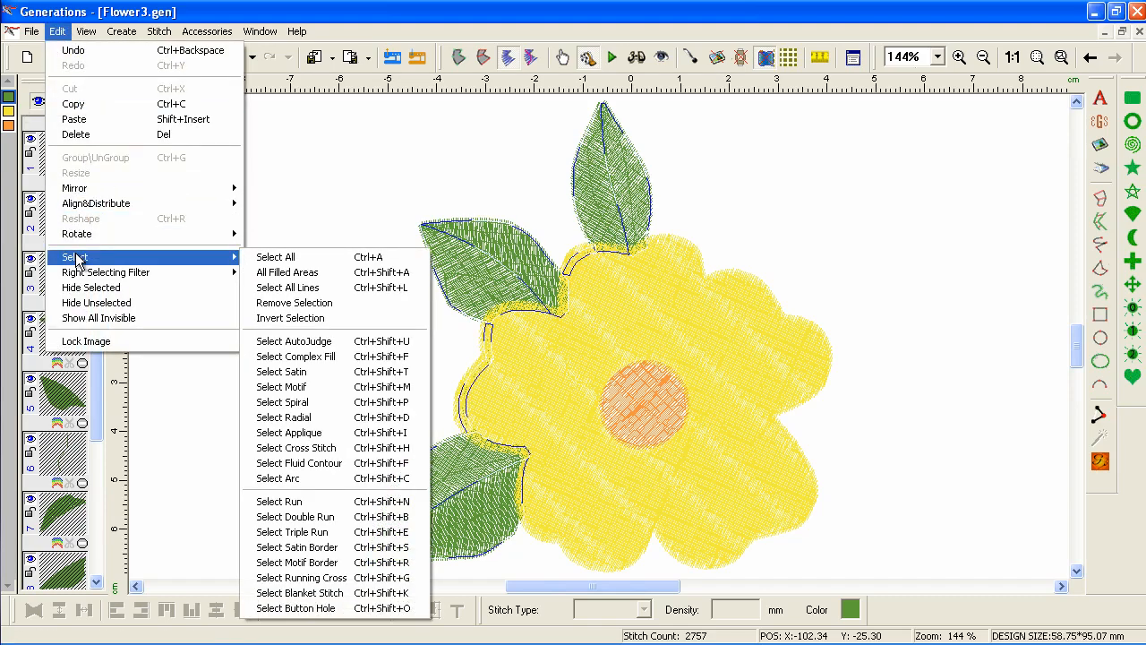
click(265, 320)
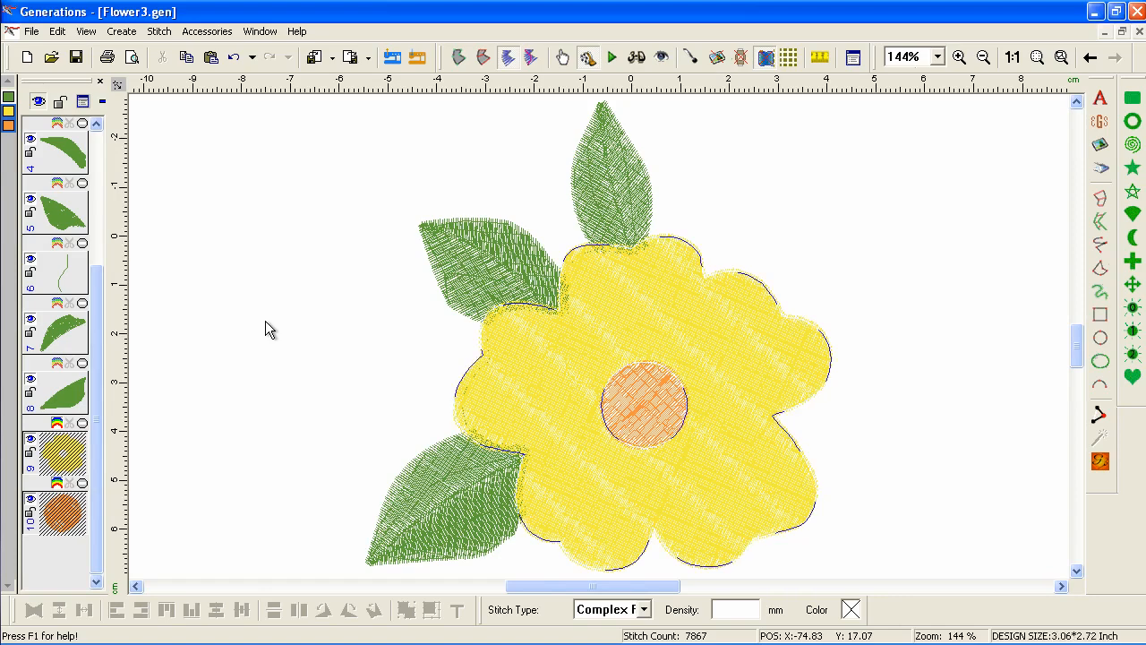
click(39, 103)
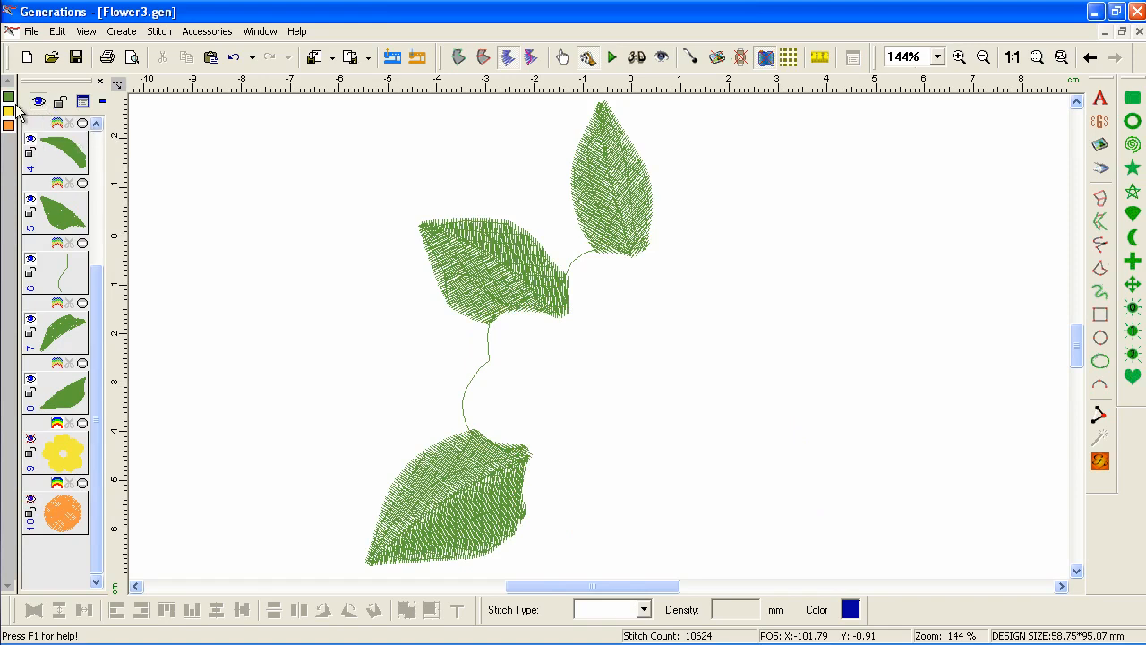
- Copy all the green leaf objects, hide the originals, and paste the copy into the design
click(10, 96)
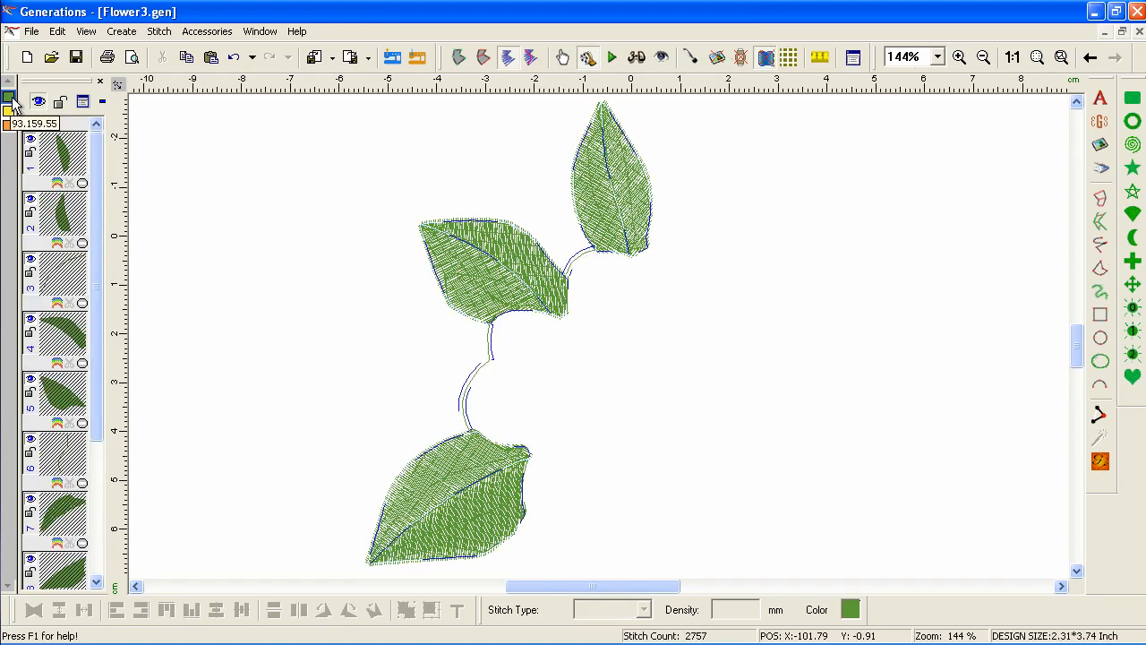
click(187, 58)
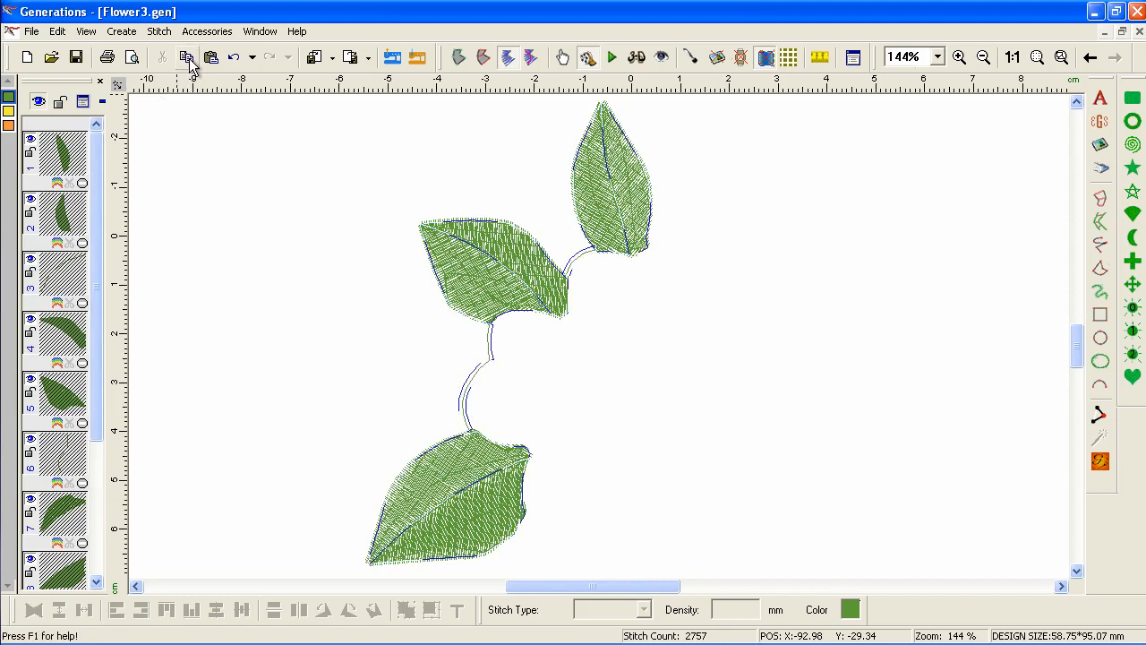
click(40, 101)
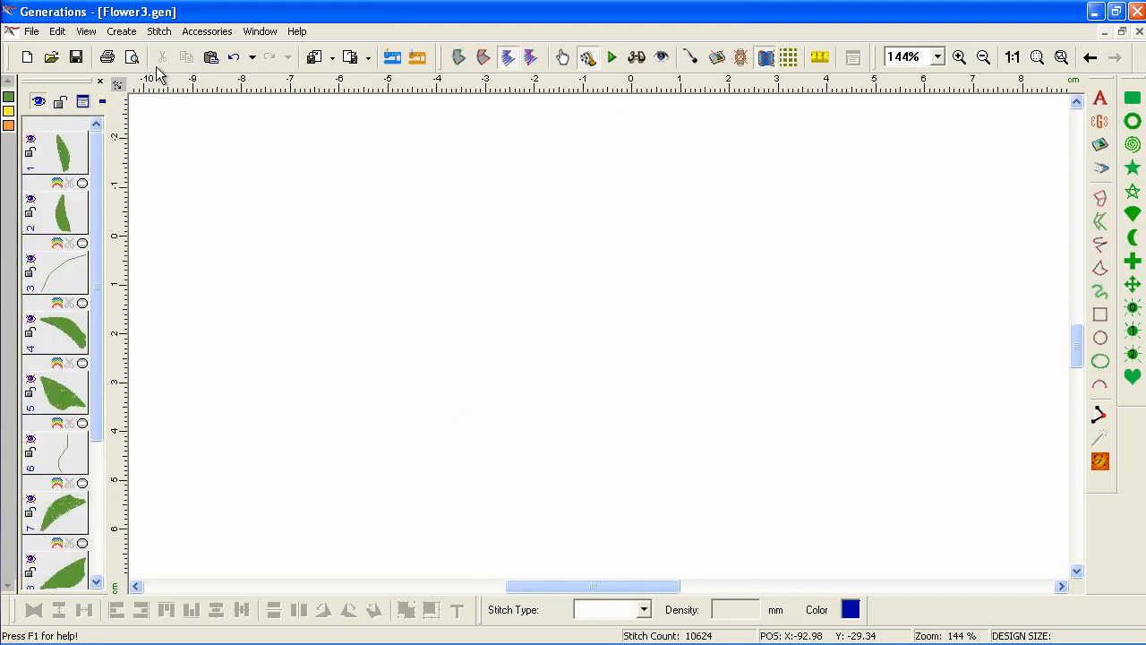
click(211, 59)
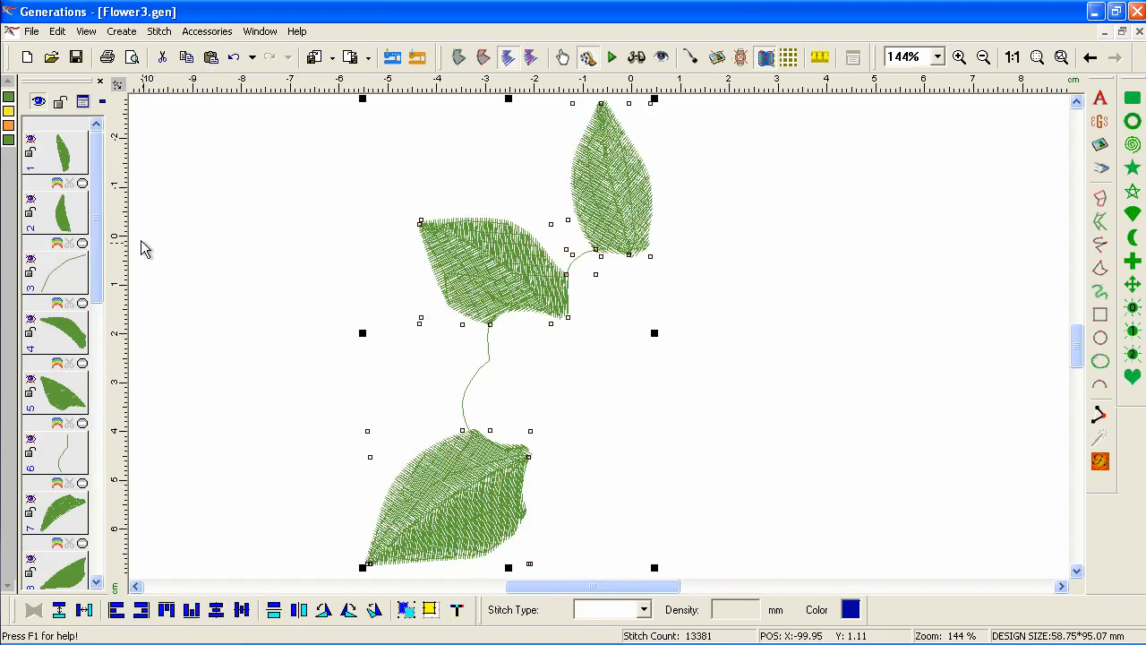
- Change the colour of the pasted leaf objects to very dark green from the basic colours
click(11, 141)
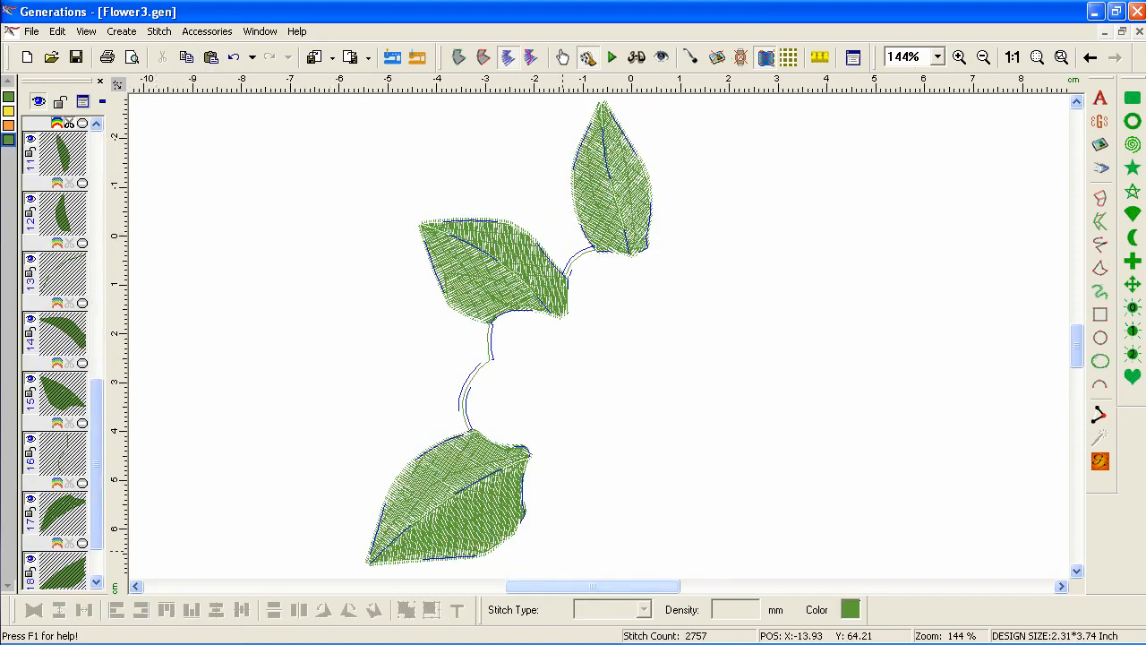
click(851, 609)
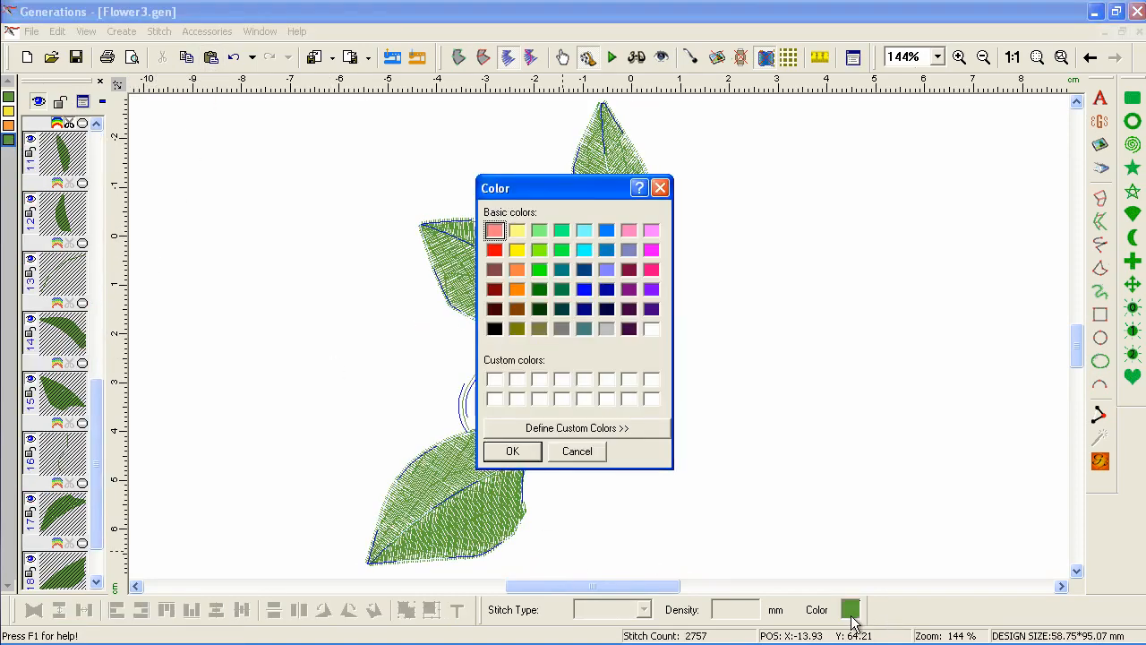
click(539, 308)
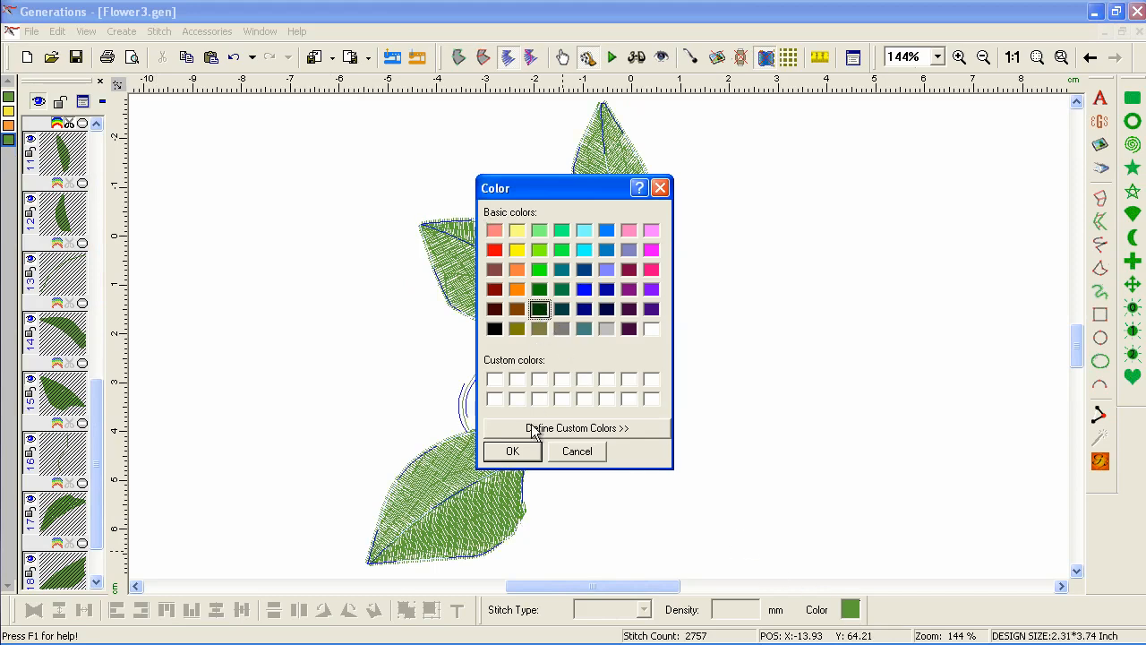
click(514, 451)
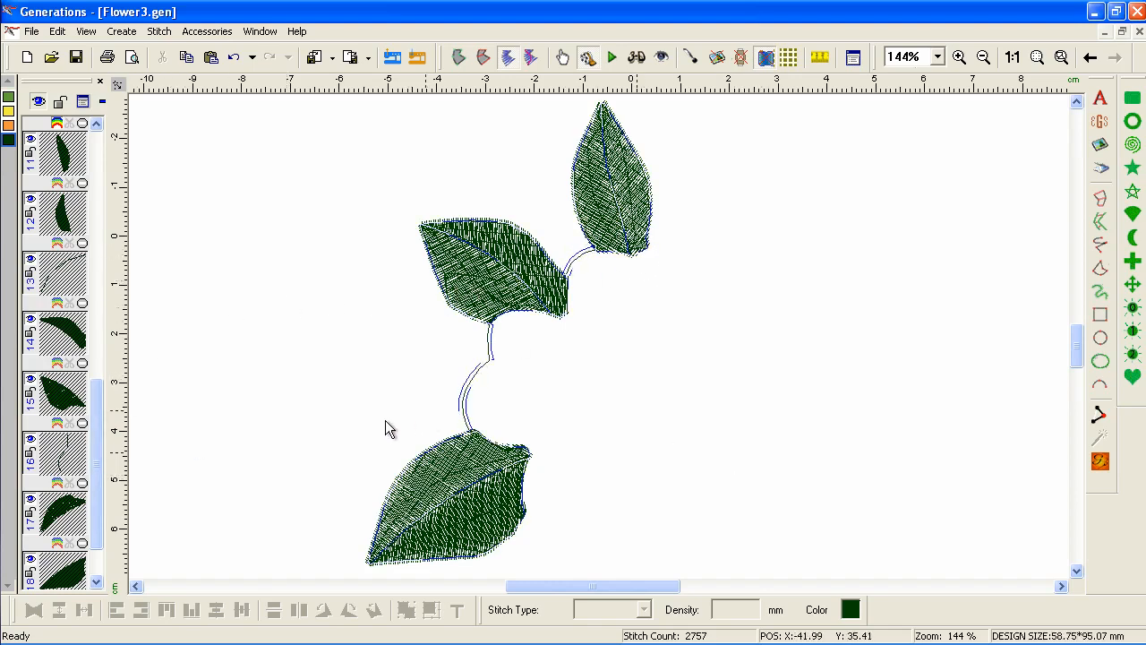
- Exclude the two connecting lines from the selection and set the leaf fills' density to 1 mm
click(68, 456)
click(78, 282)
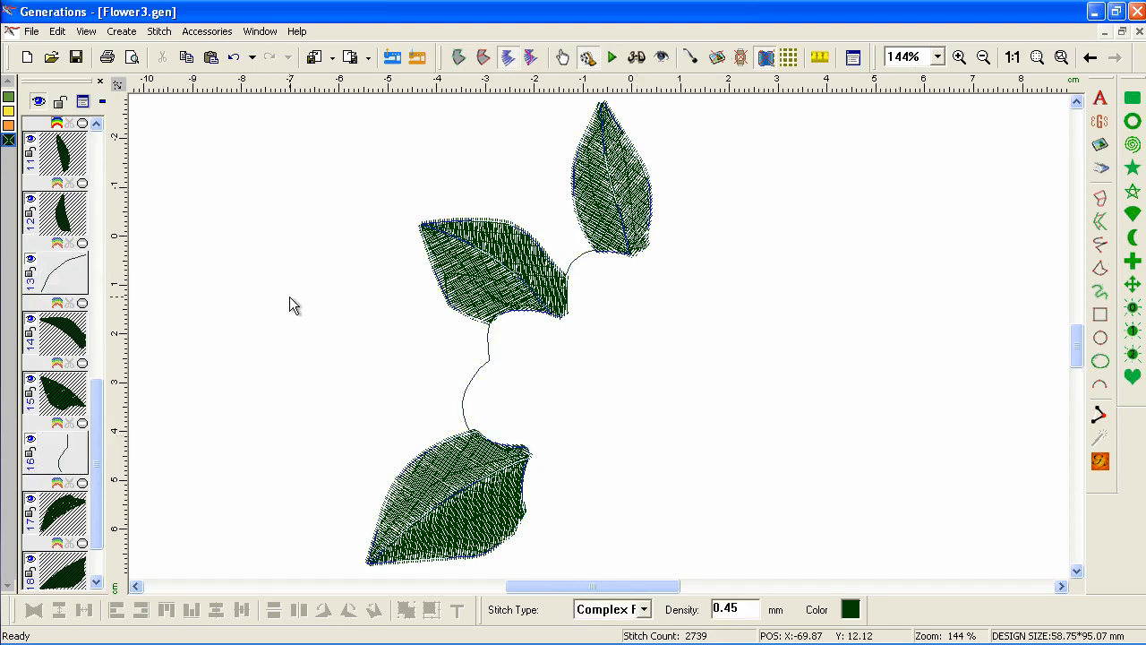
click(734, 609)
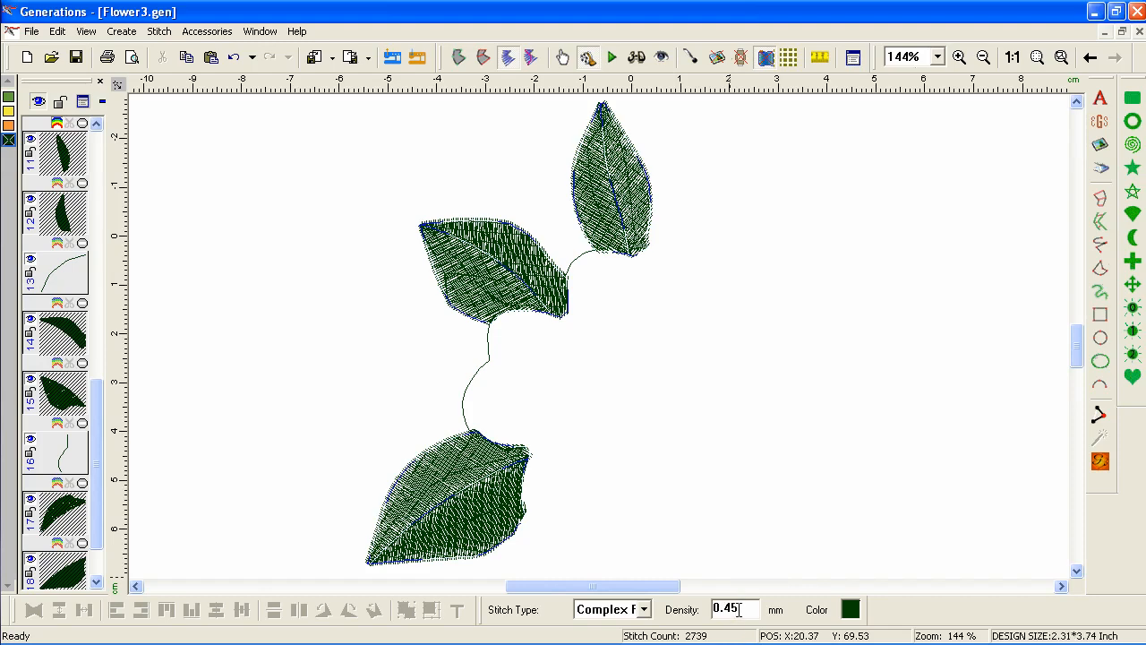
text(1)
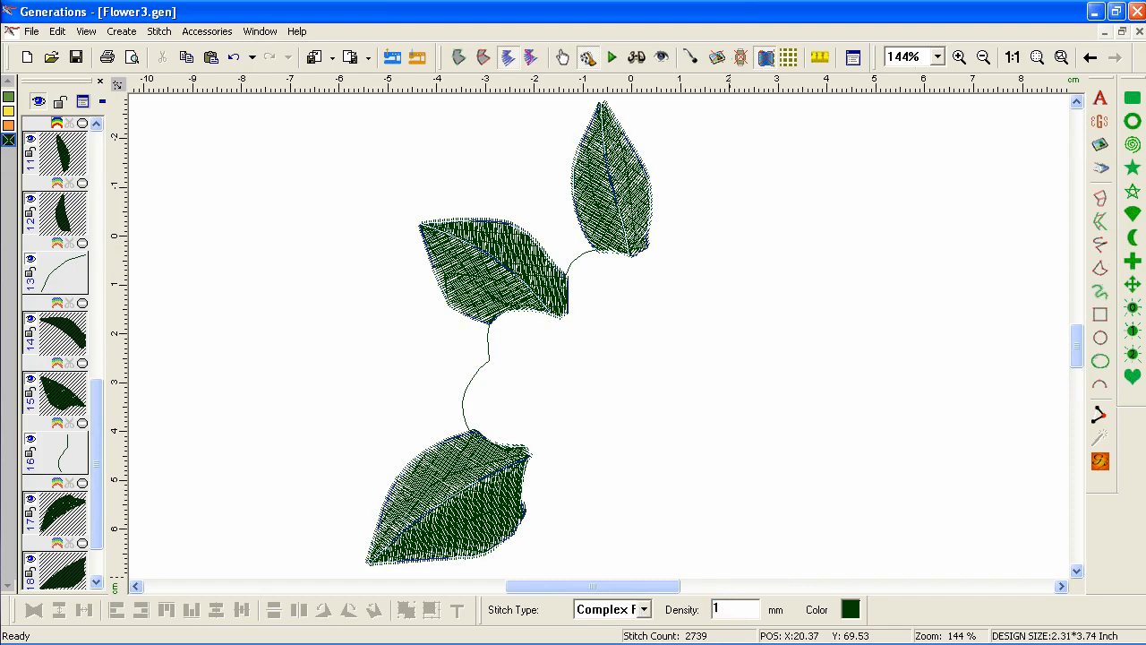
key(Return)
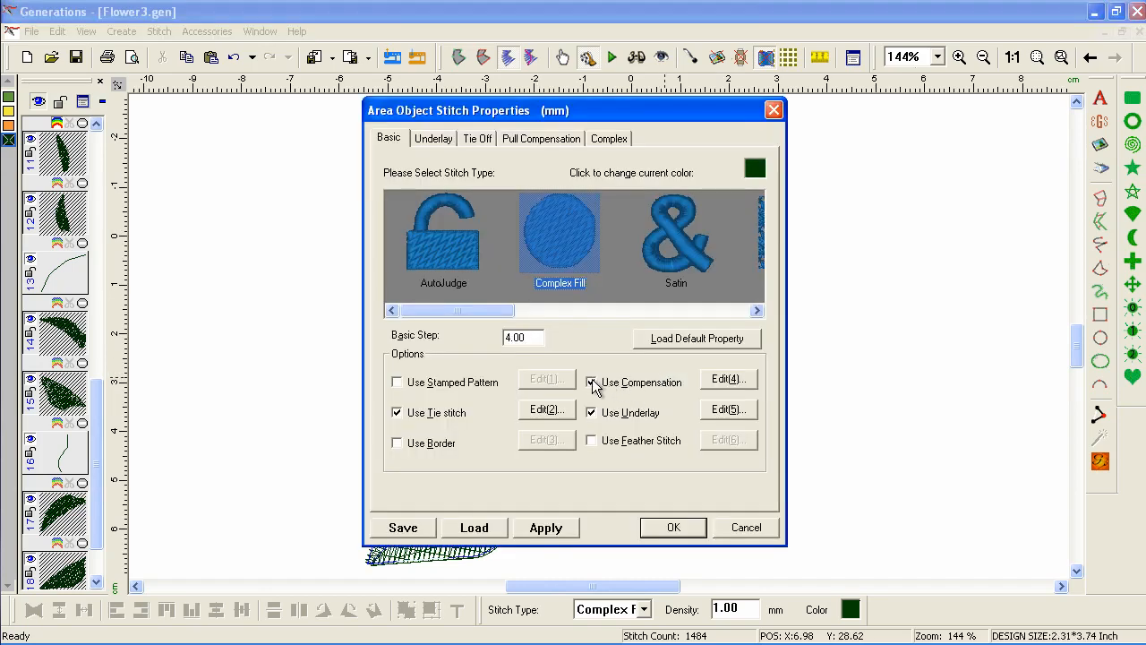
- Turn off compensation and underlay in the stitch properties of the dark green leaf fills
click(591, 383)
click(591, 413)
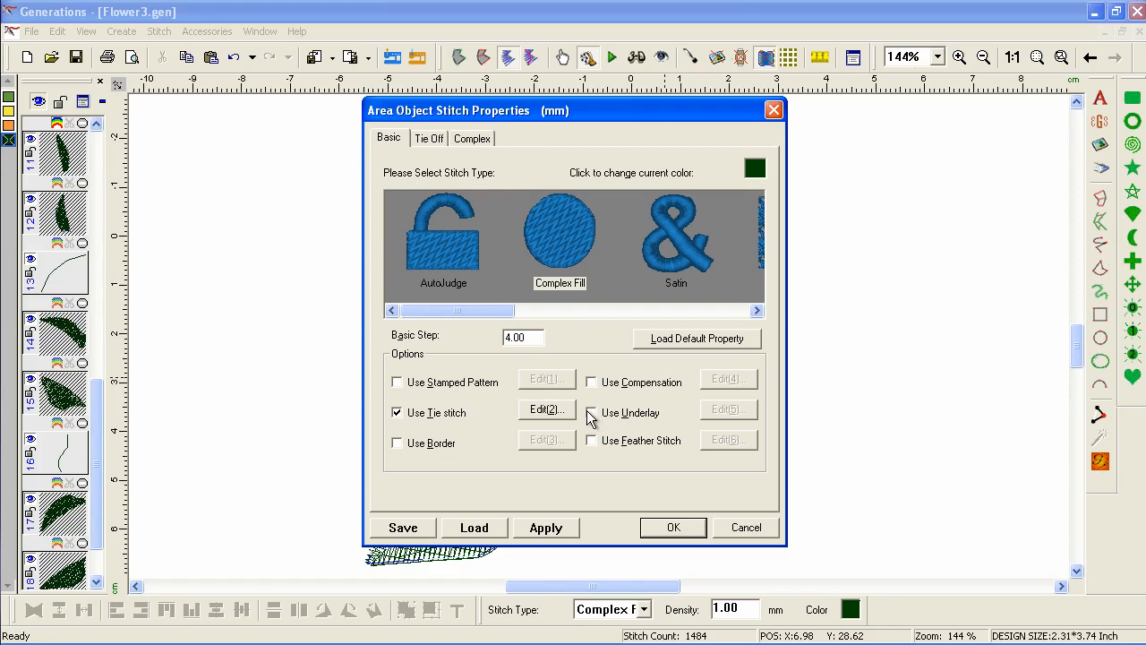
click(684, 529)
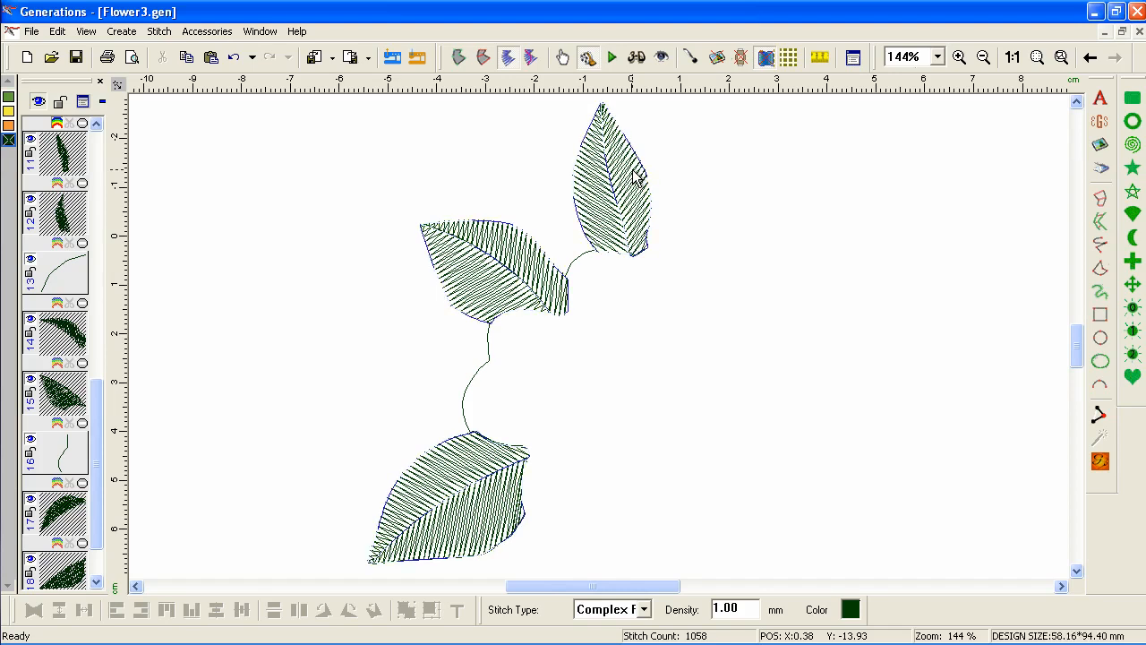
- Show the leaves as outlines and reshape the right half of the uppermost leaf inward using Adjust With New Points
click(458, 57)
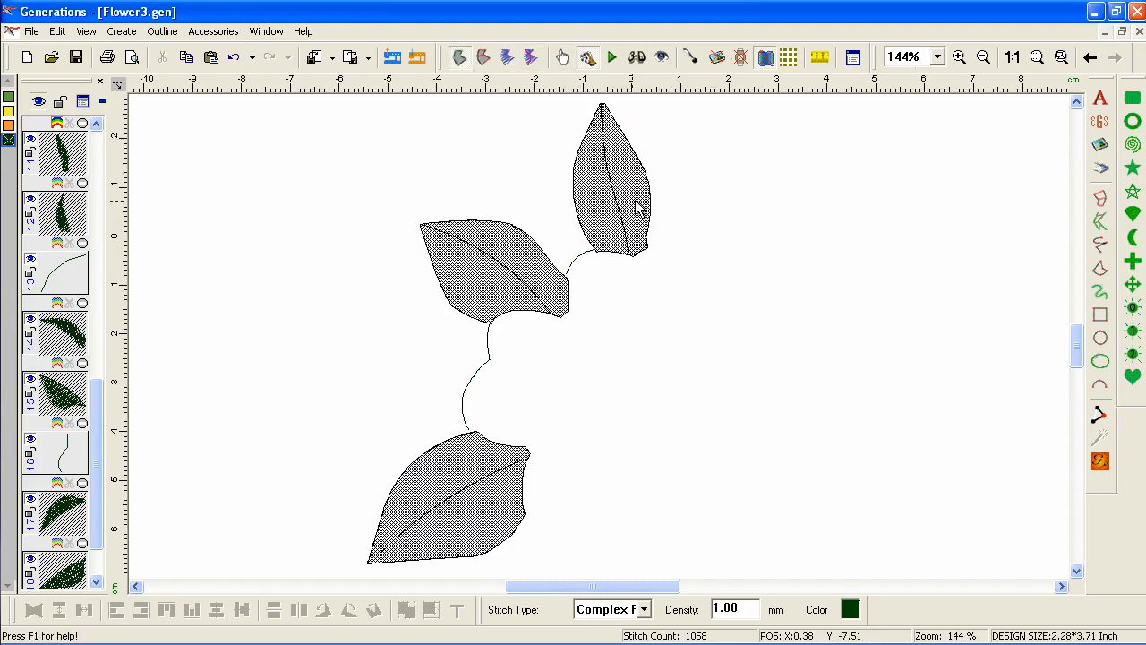
click(697, 197)
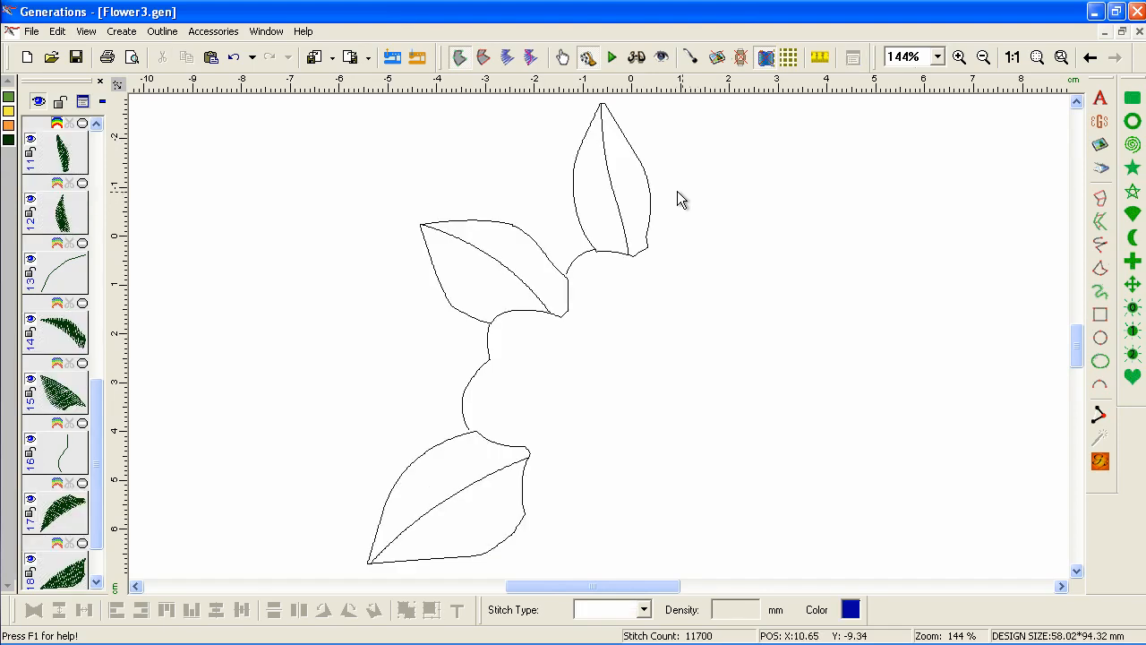
click(628, 190)
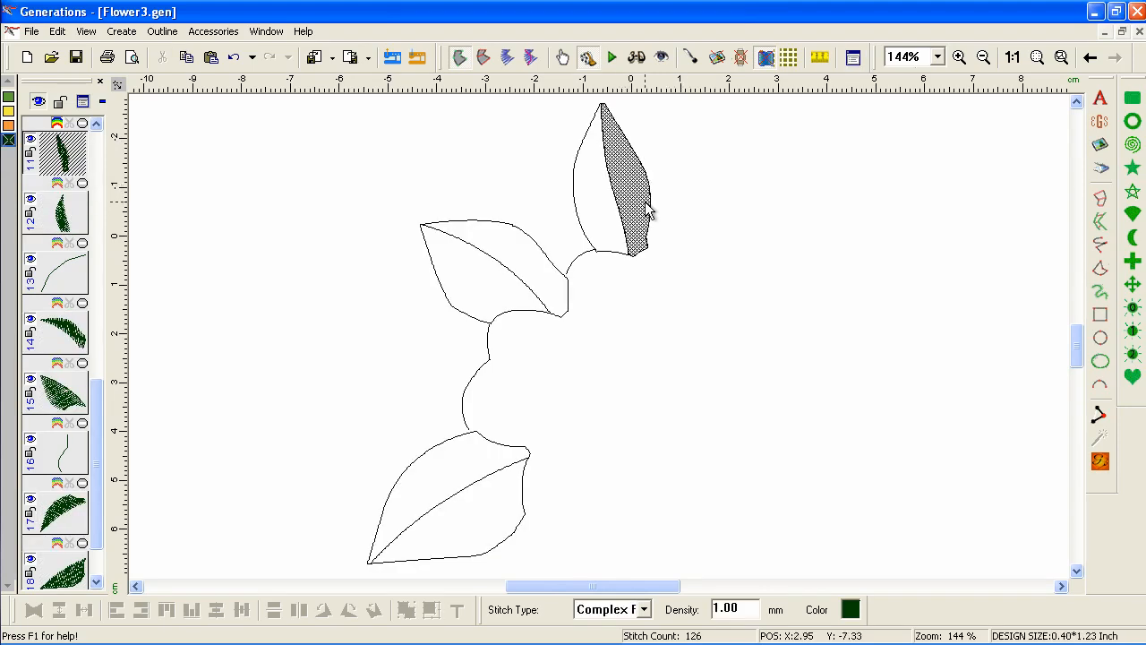
right_click(649, 213)
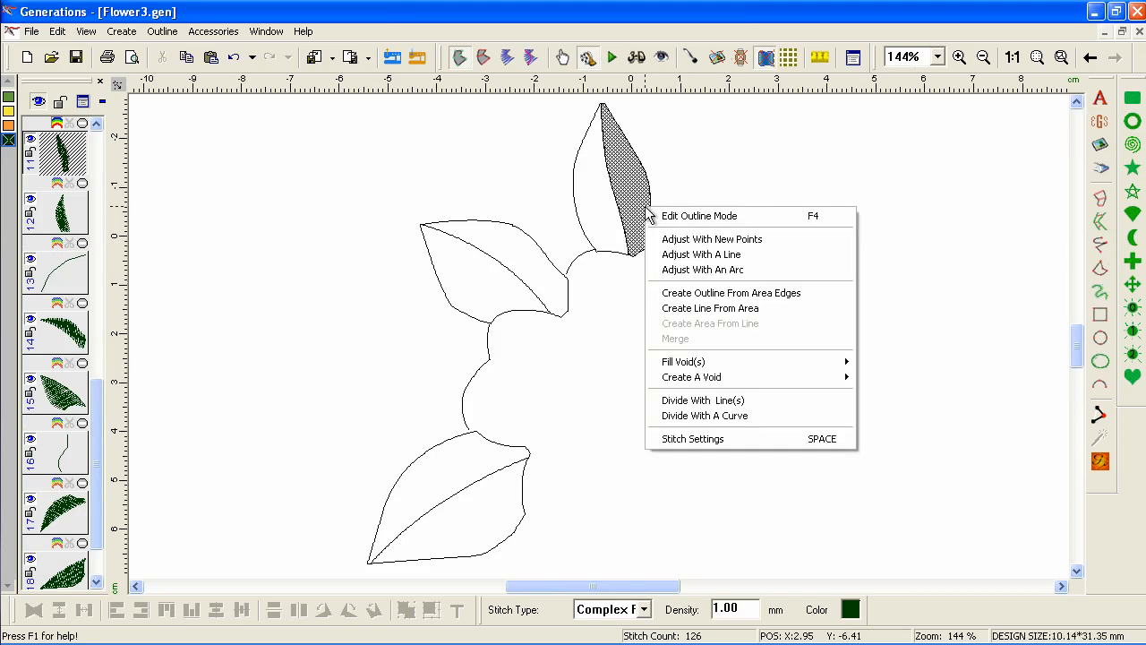
click(680, 239)
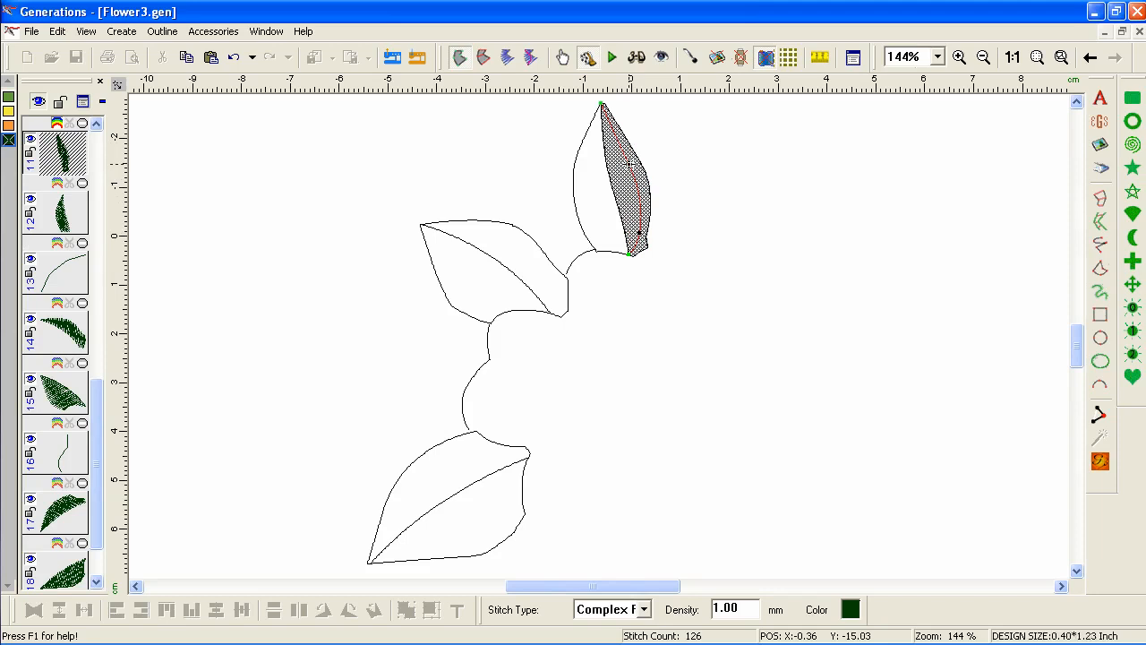
key(Return)
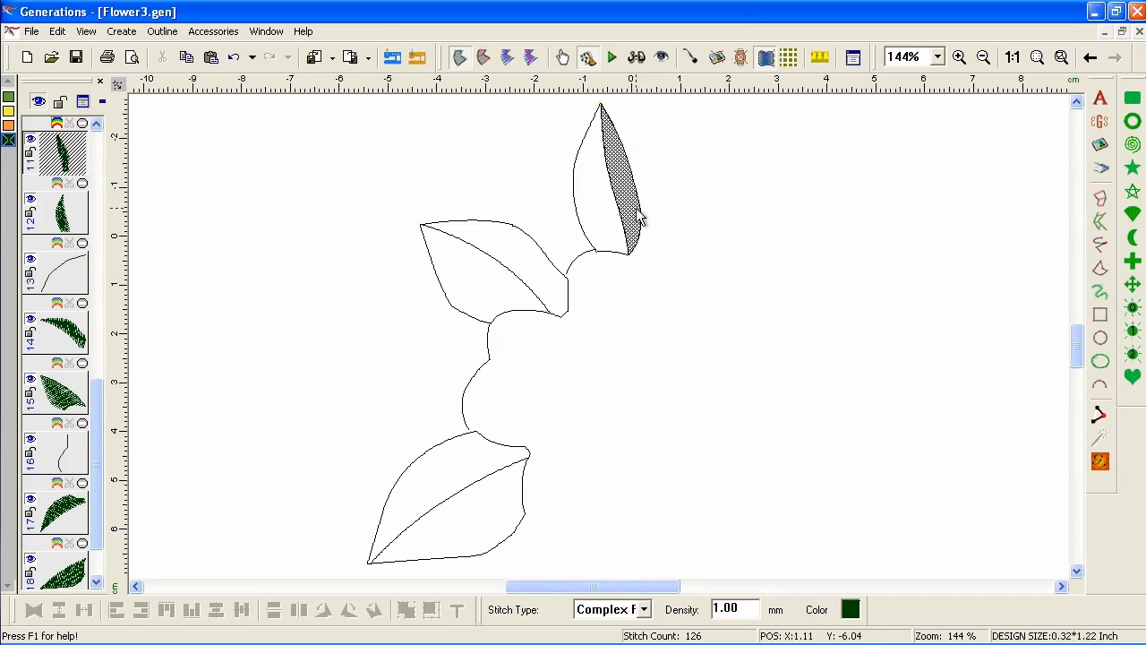
- Reshape the left half of the uppermost leaf to a narrower curve from base to tip using Adjust With New Points
click(605, 233)
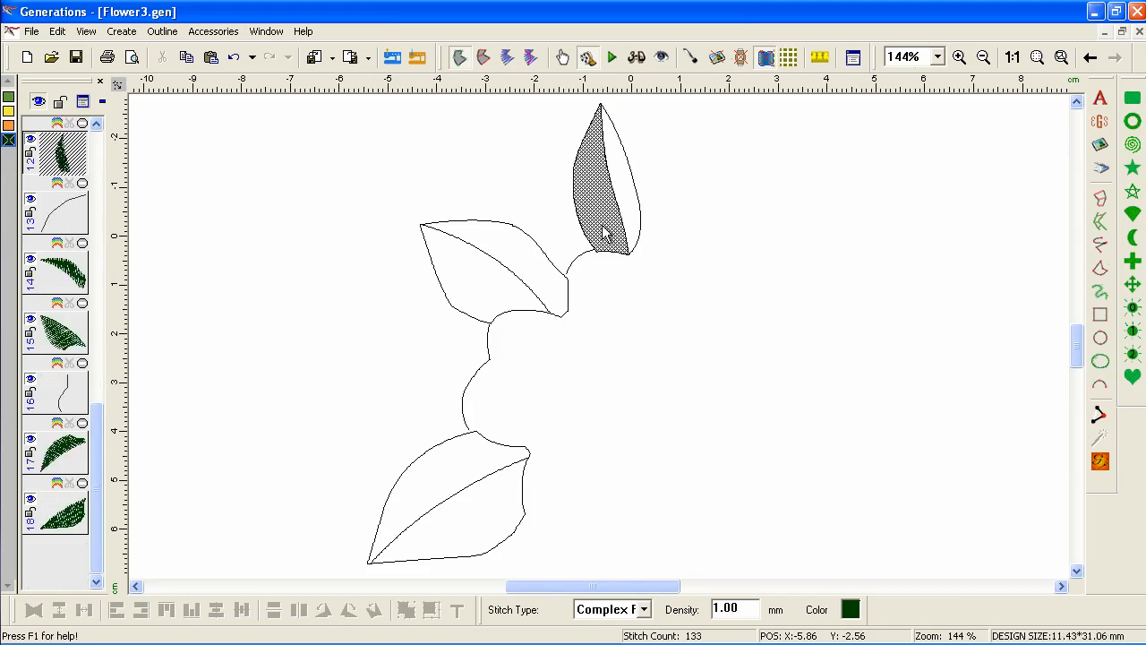
right_click(606, 233)
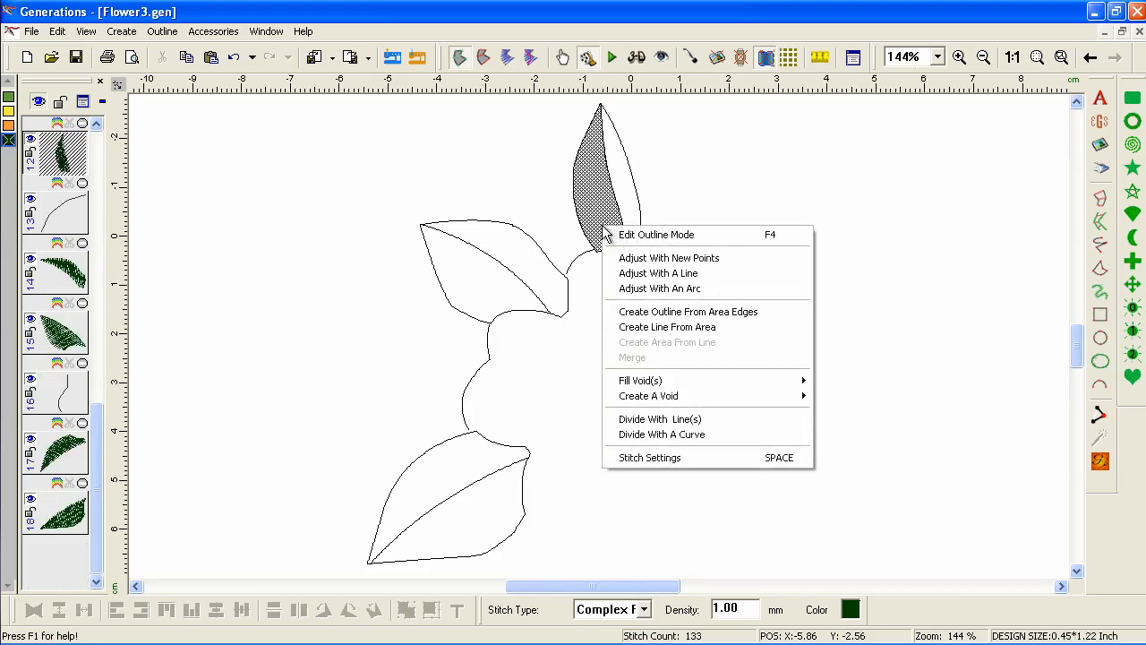
click(657, 263)
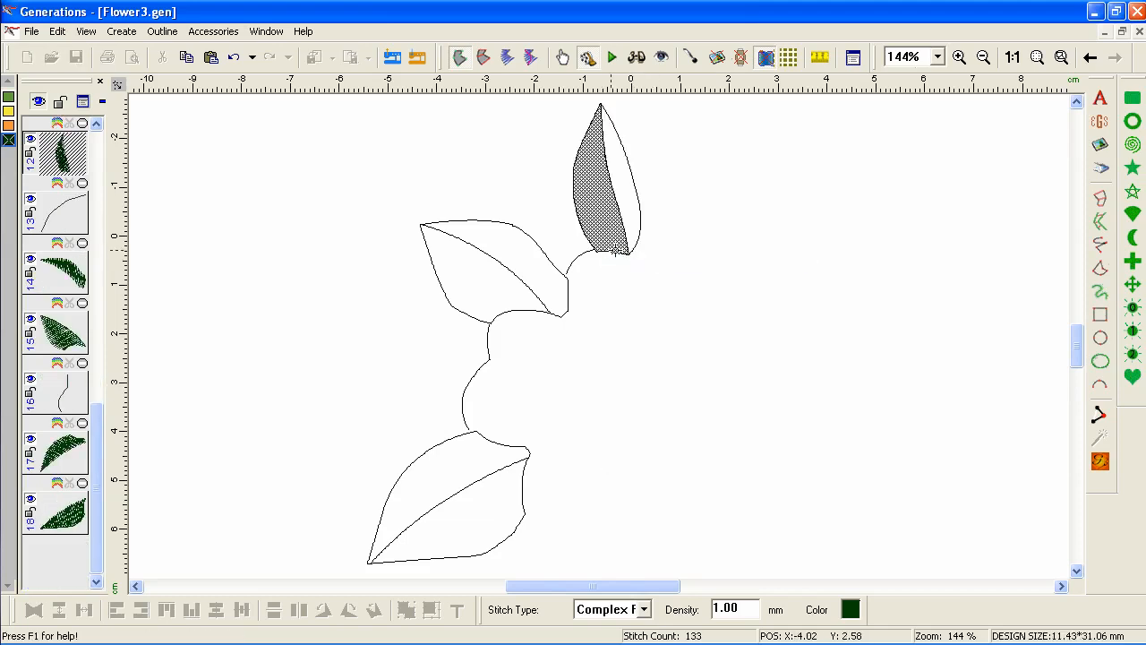
click(628, 249)
click(600, 109)
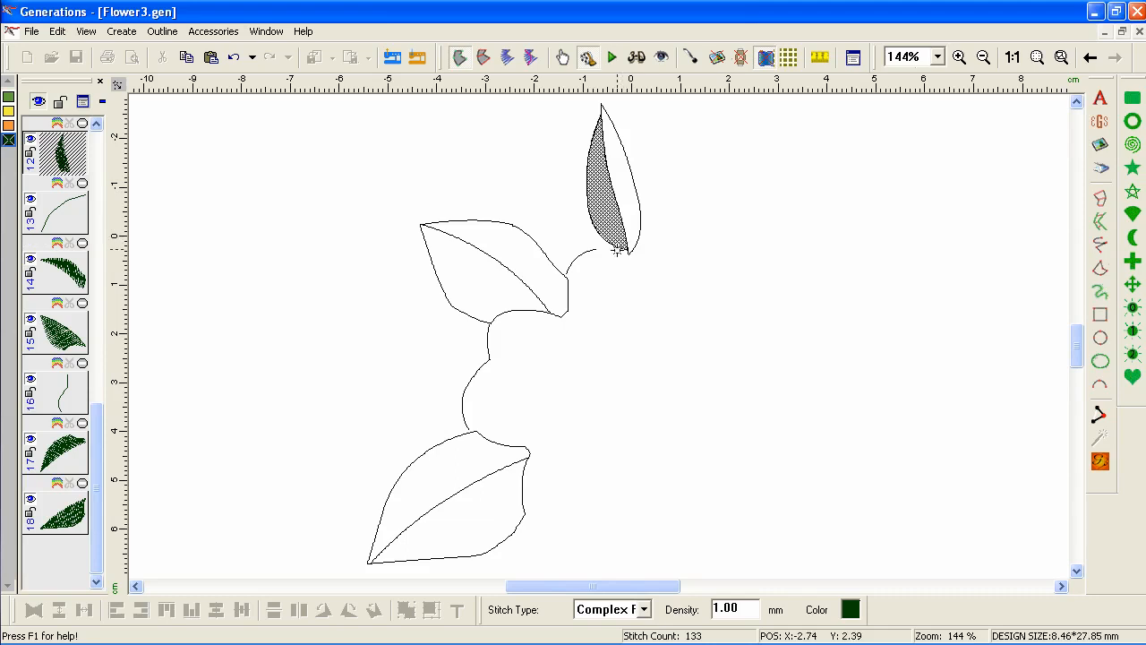
key(Return)
- Reshape both halves of the middle and lowest leaves into smaller, smoothly curved outlines, and clear the selection
click(535, 267)
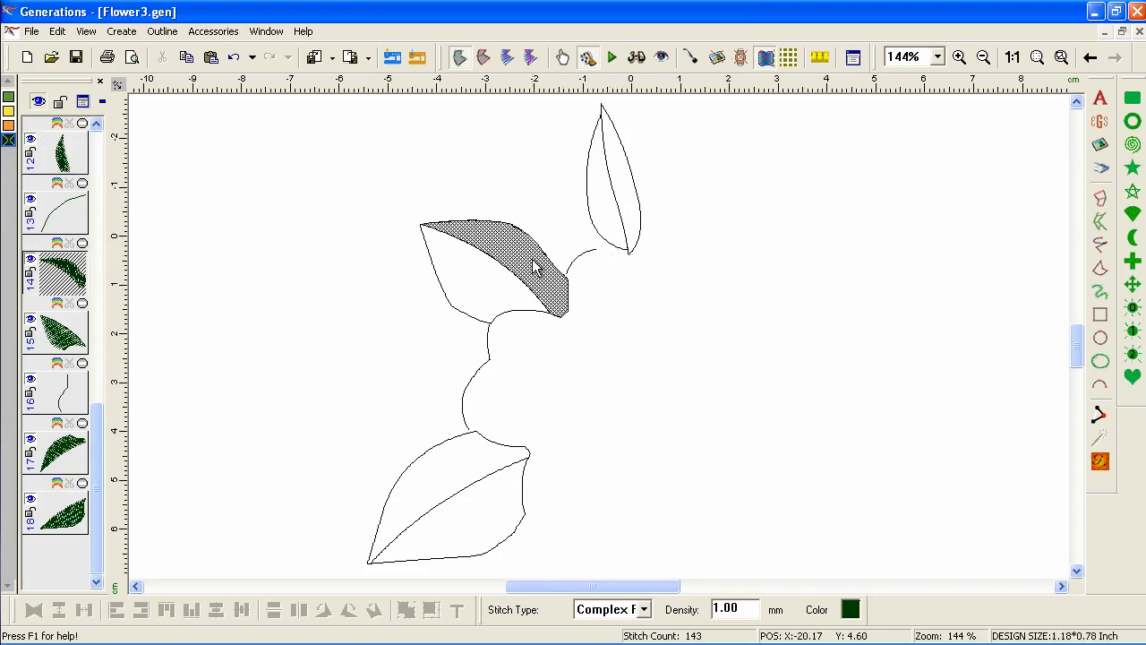
right_click(543, 274)
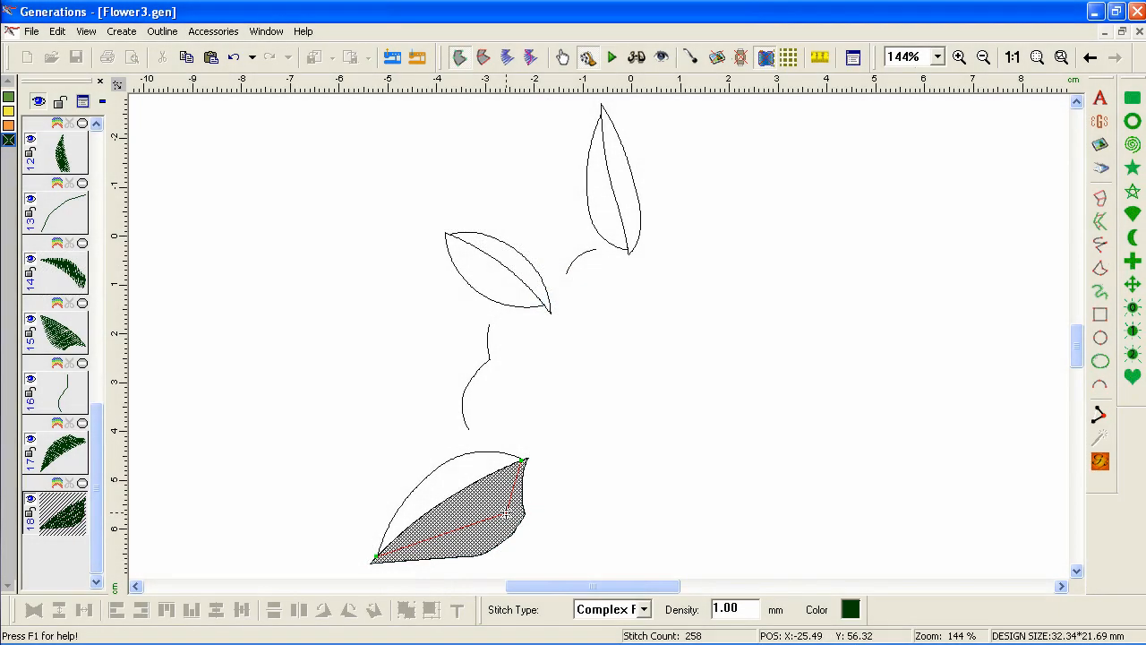
click(436, 545)
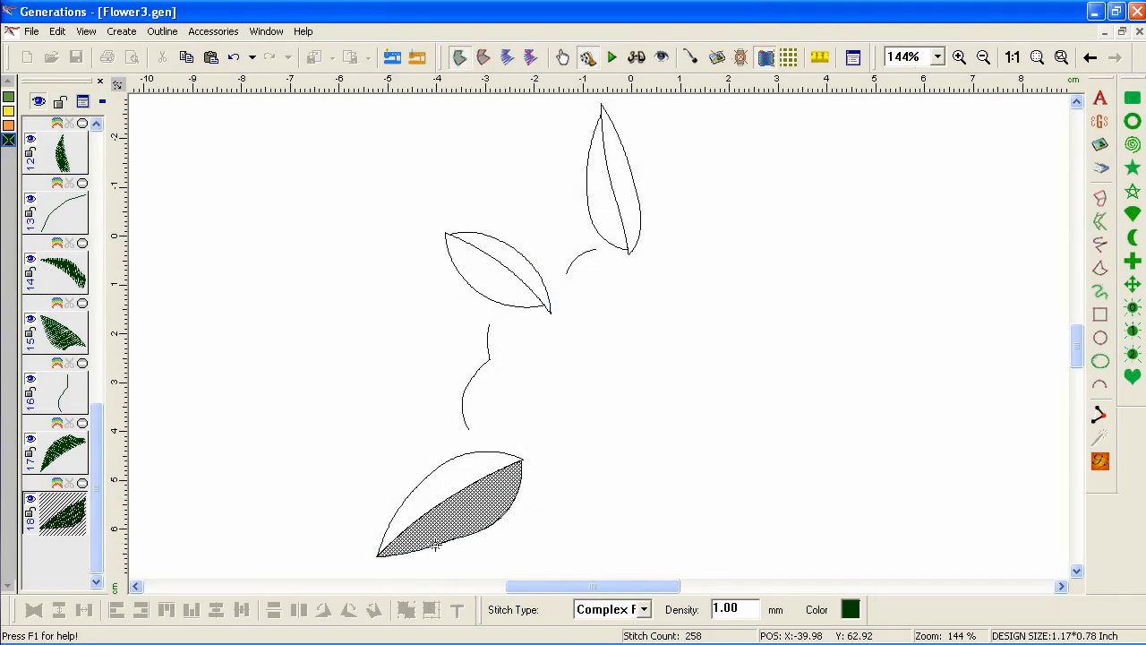
click(647, 519)
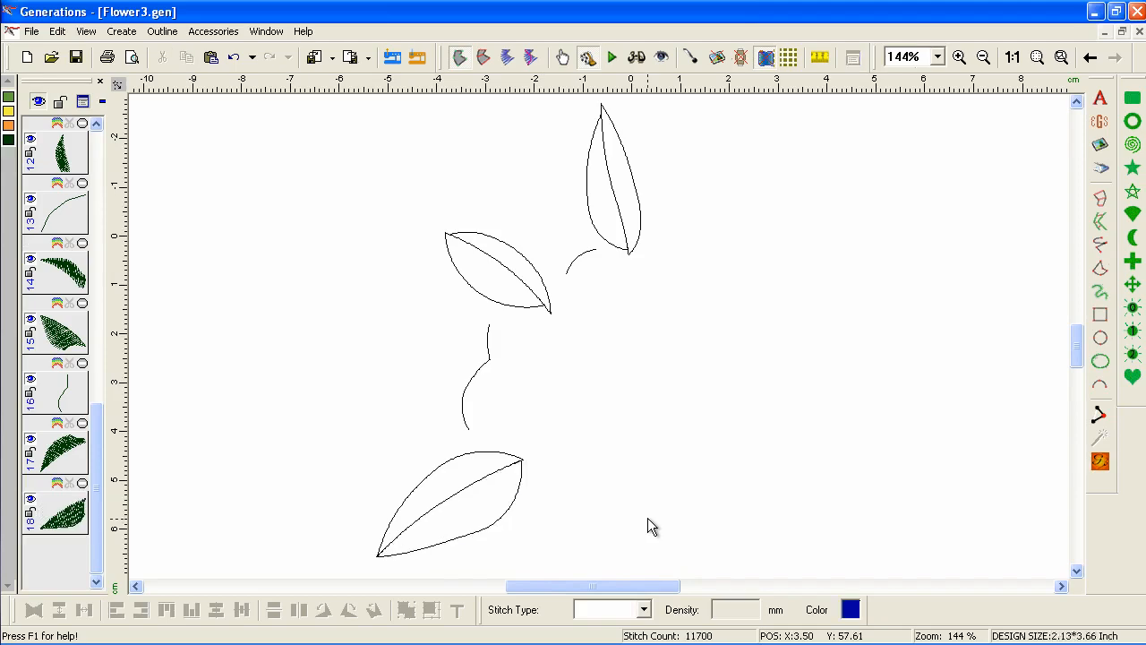
- Generate the stitches for the reshaped dark green leaves
click(1101, 461)
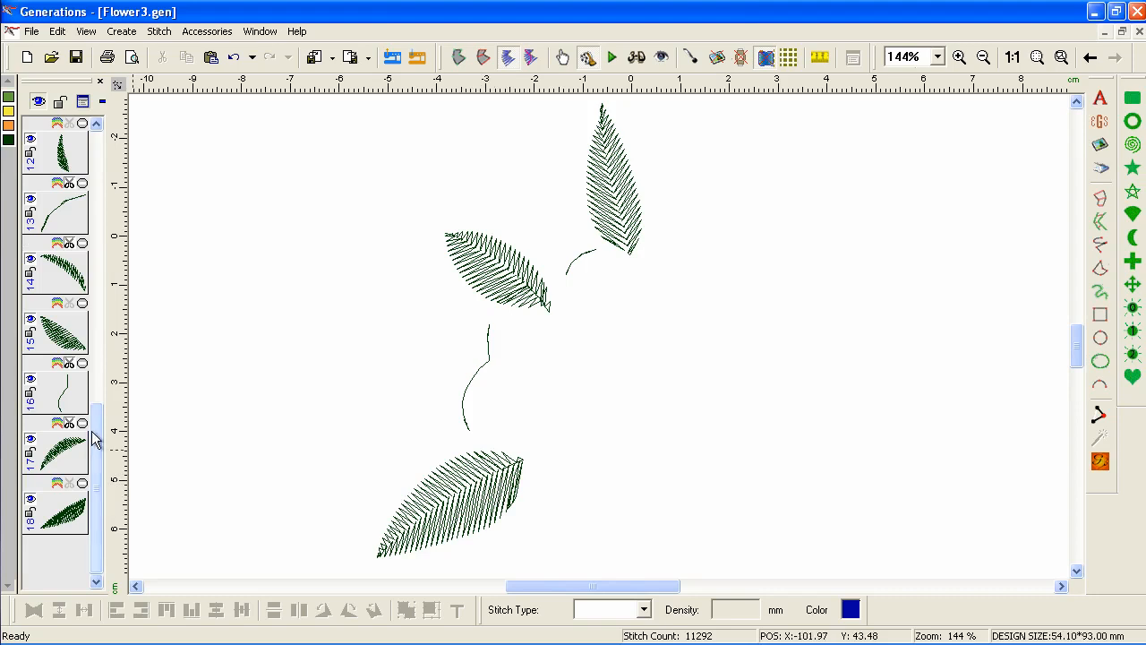
drag(97, 439, 107, 367)
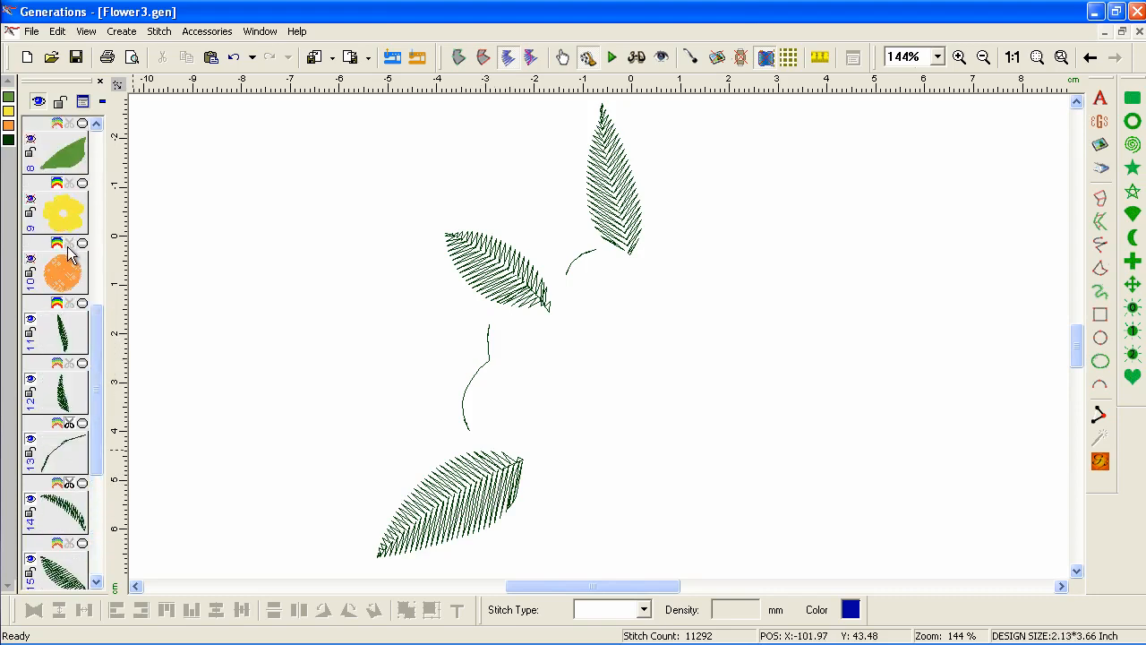
- Show the yellow flower and extend both ends of the upper connecting run line to the bases of the uppermost and middle leaves
click(30, 198)
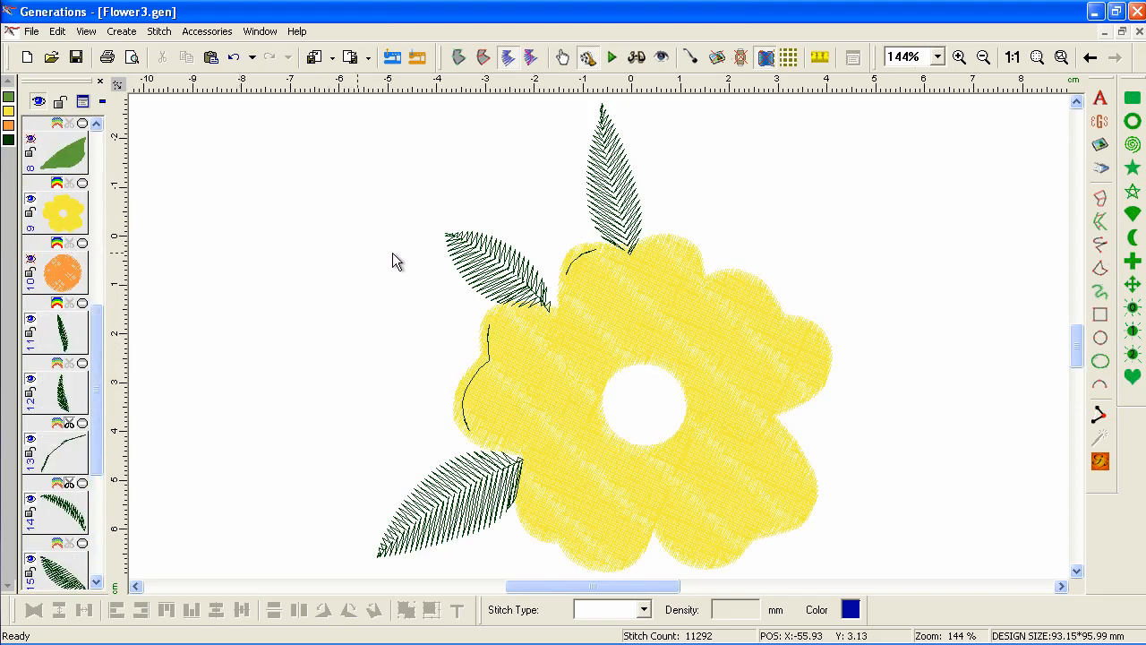
click(583, 261)
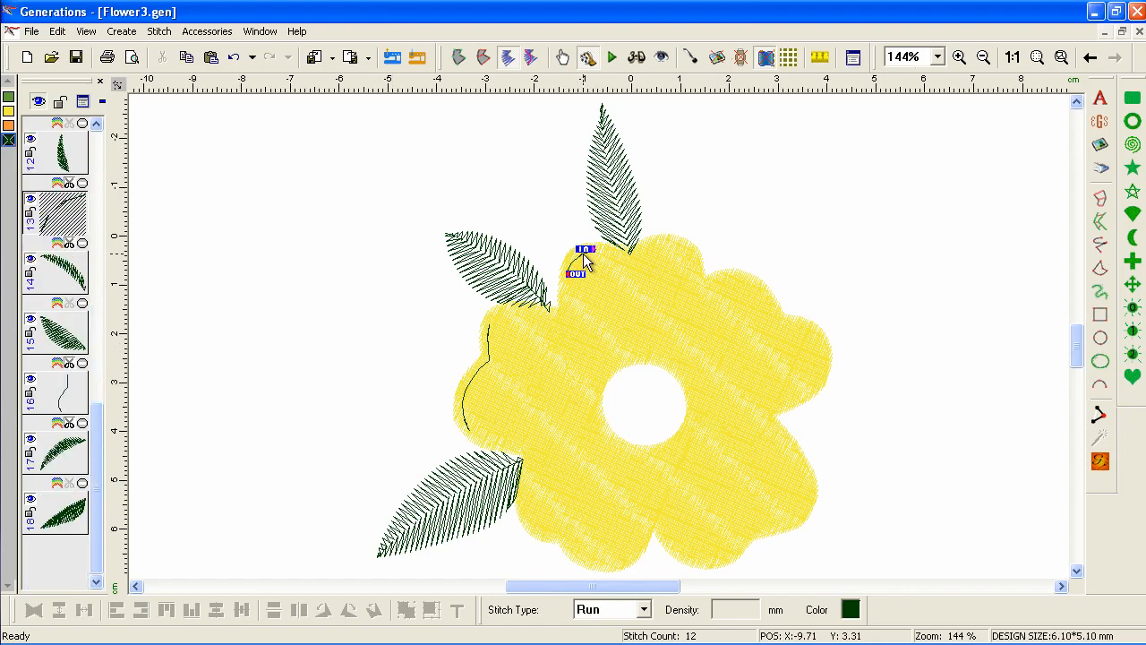
click(459, 58)
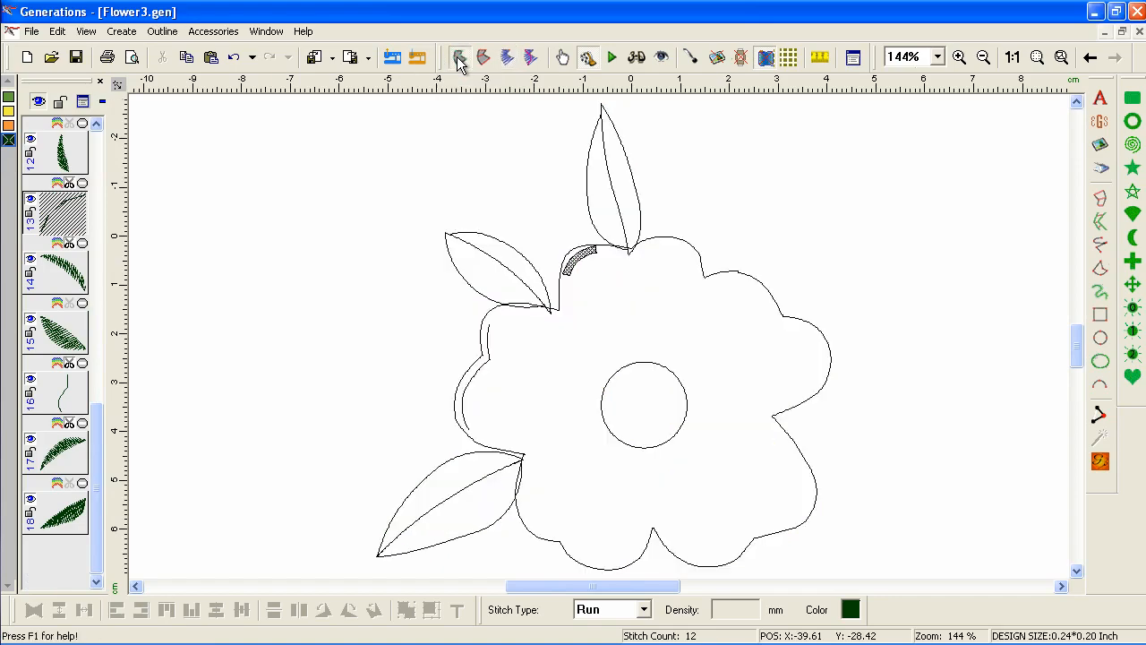
click(563, 57)
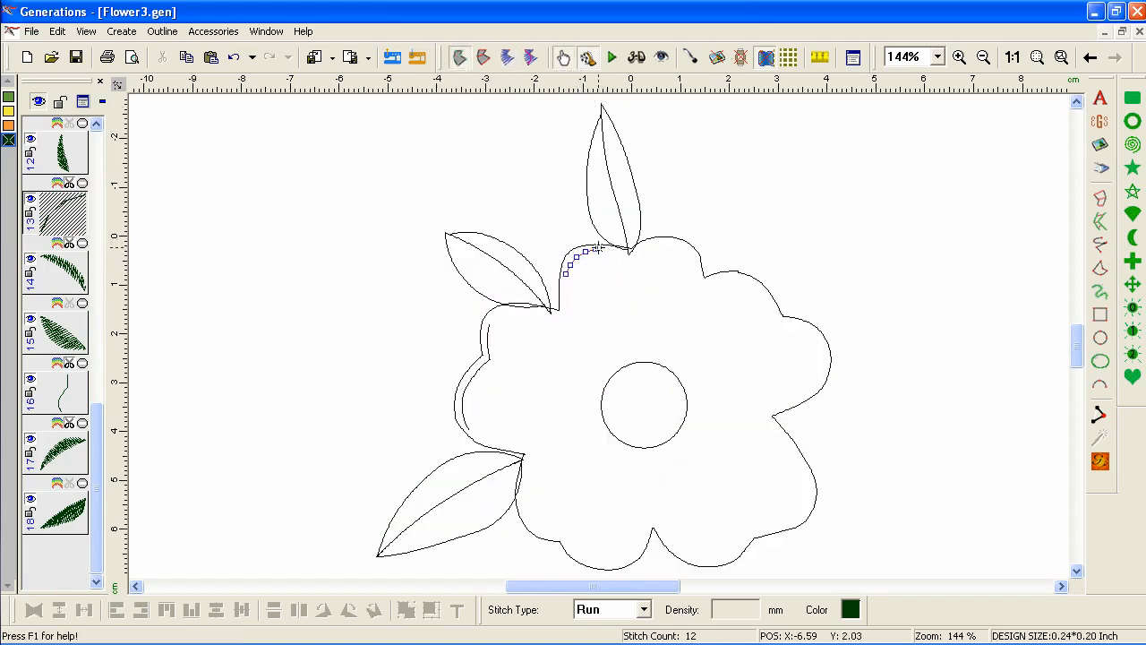
drag(596, 247, 617, 248)
drag(564, 276, 564, 312)
click(560, 296)
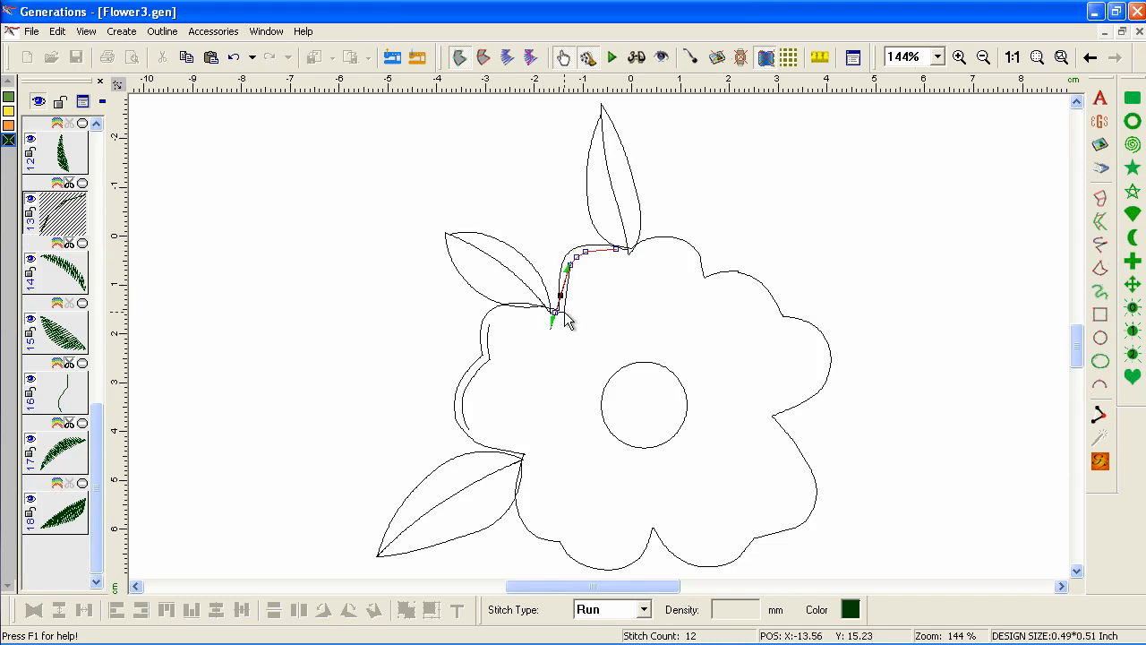
- Extend the upper end of the lower connecting run line to the middle leaf's base and its lower end to the lowest leaf's base
click(490, 338)
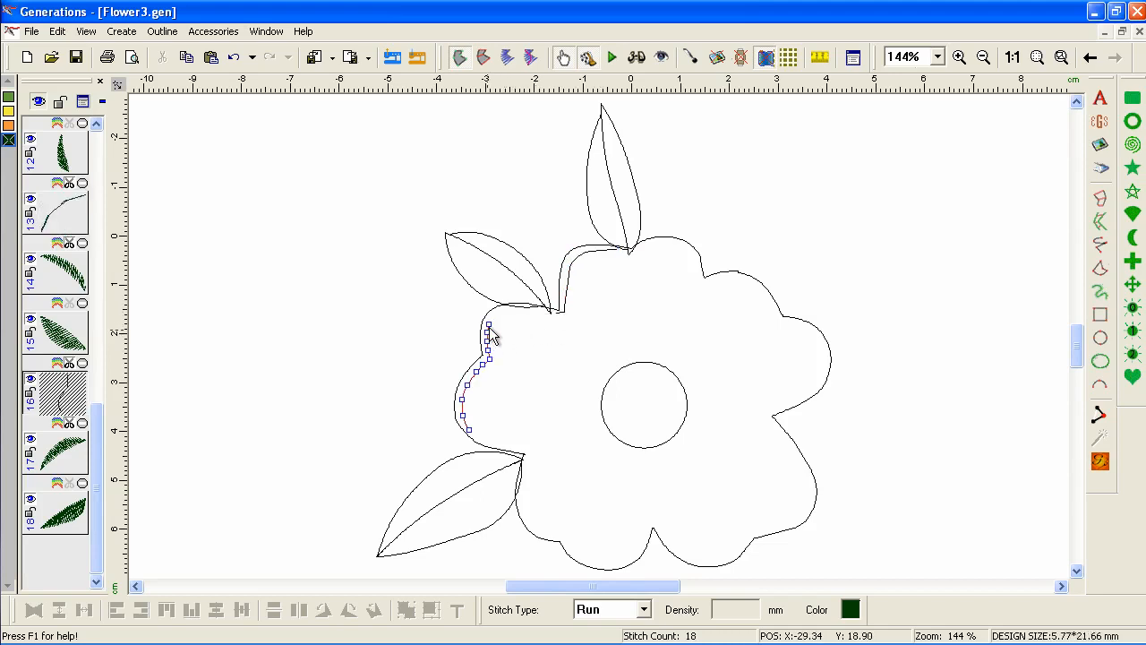
mouse_move(490, 321)
mouse_down()
mouse_move(529, 324)
mouse_move(530, 311)
mouse_move(498, 314)
mouse_up()
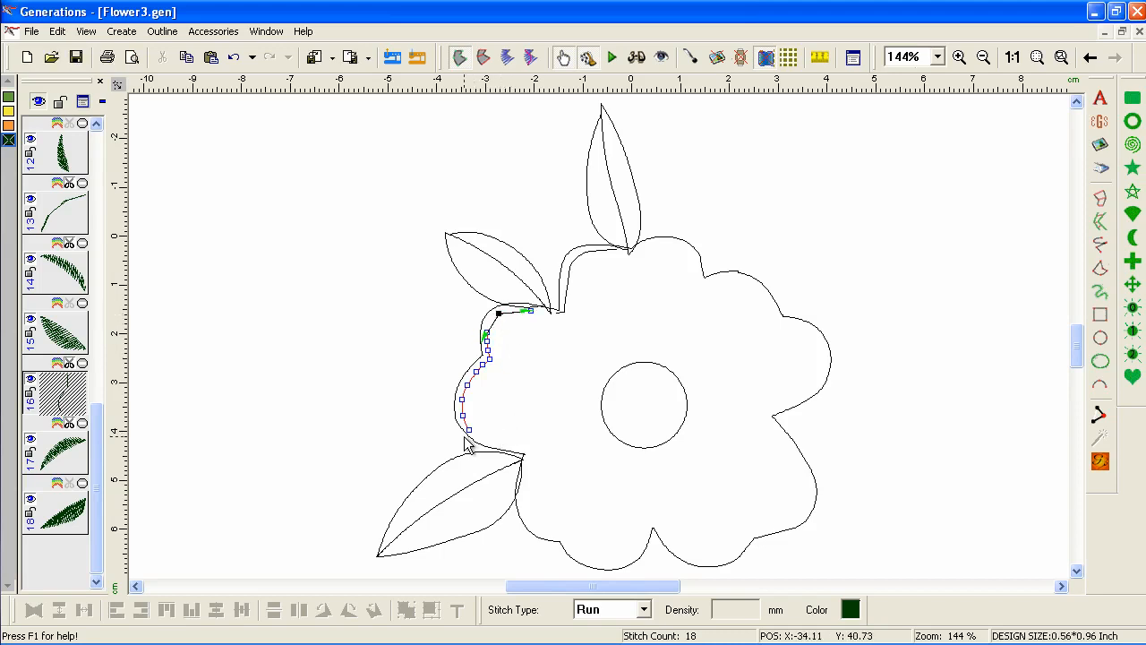
click(469, 433)
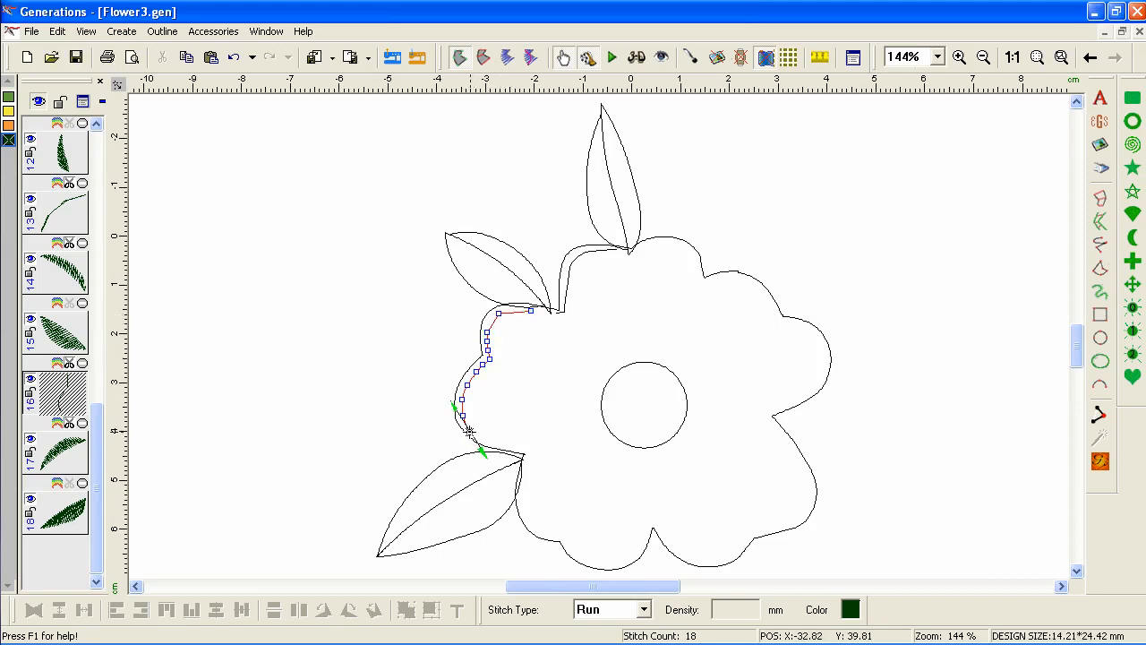
drag(469, 433, 519, 450)
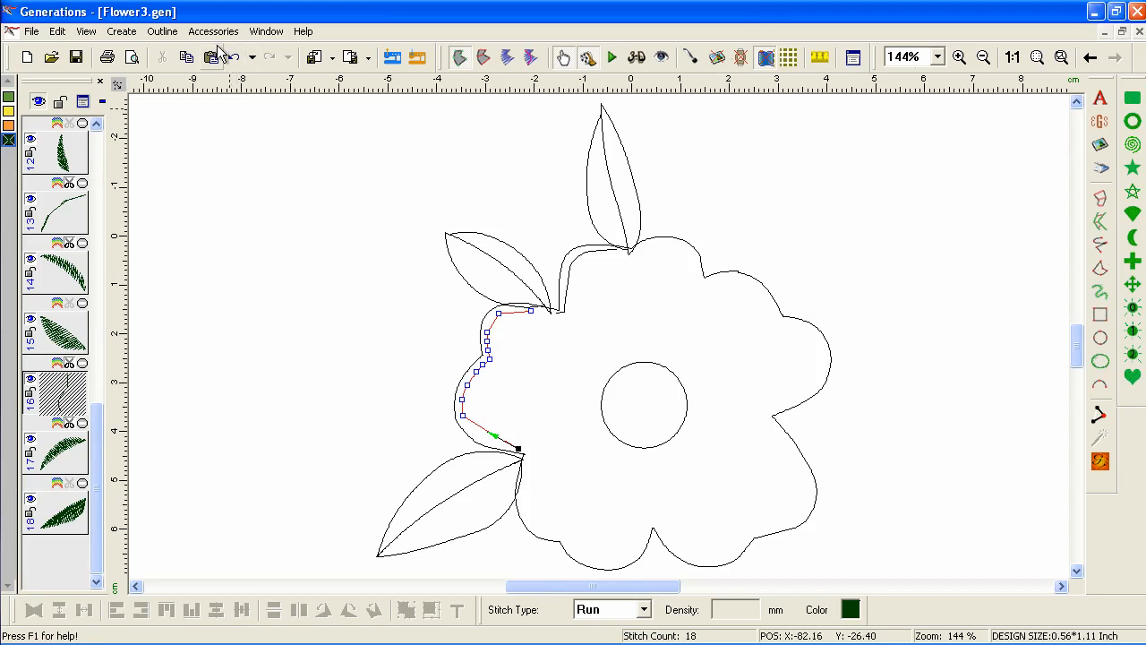
- Curve the lower end of this run line along the petal edge using Adjust With New Points, and clear the selection
click(163, 32)
click(172, 75)
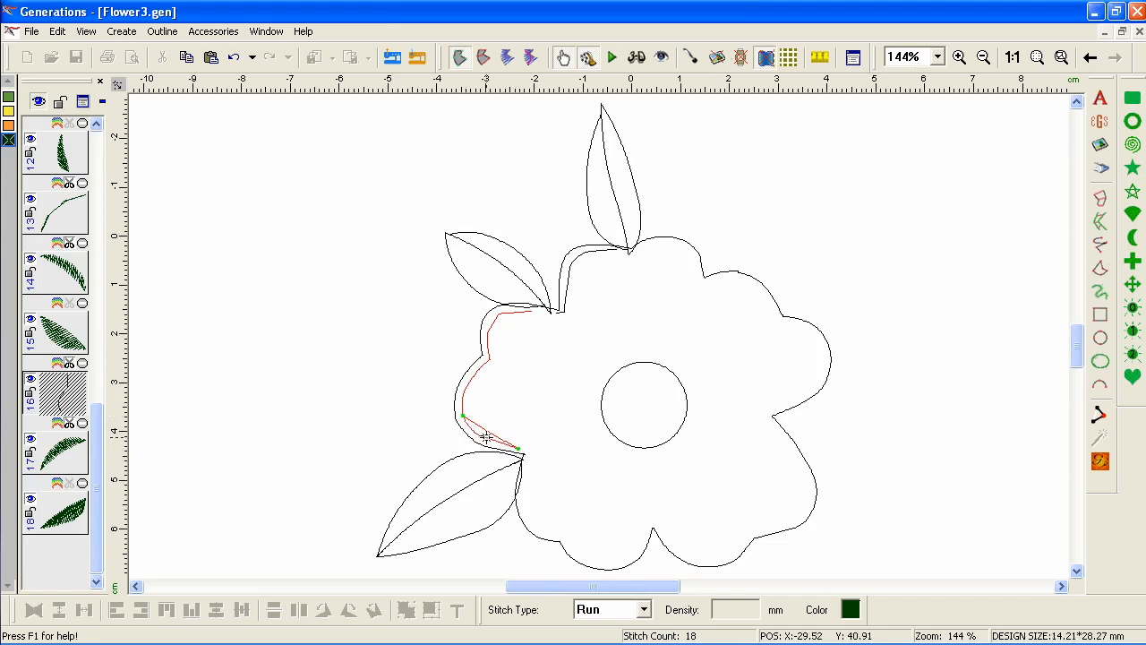
key(Return)
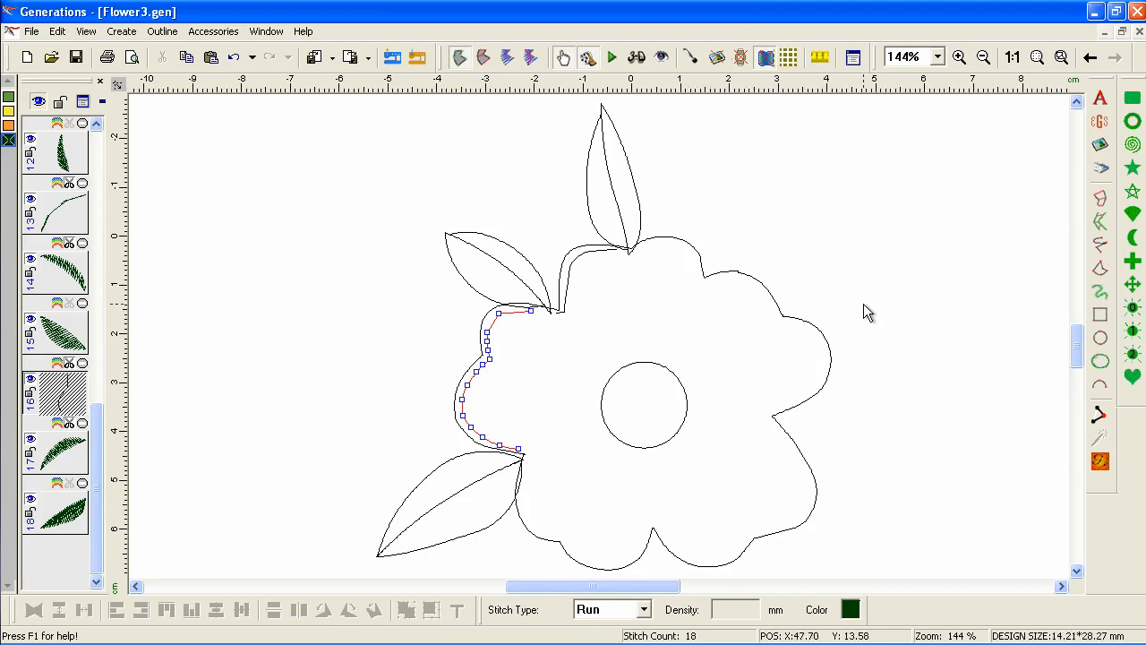
key(Escape)
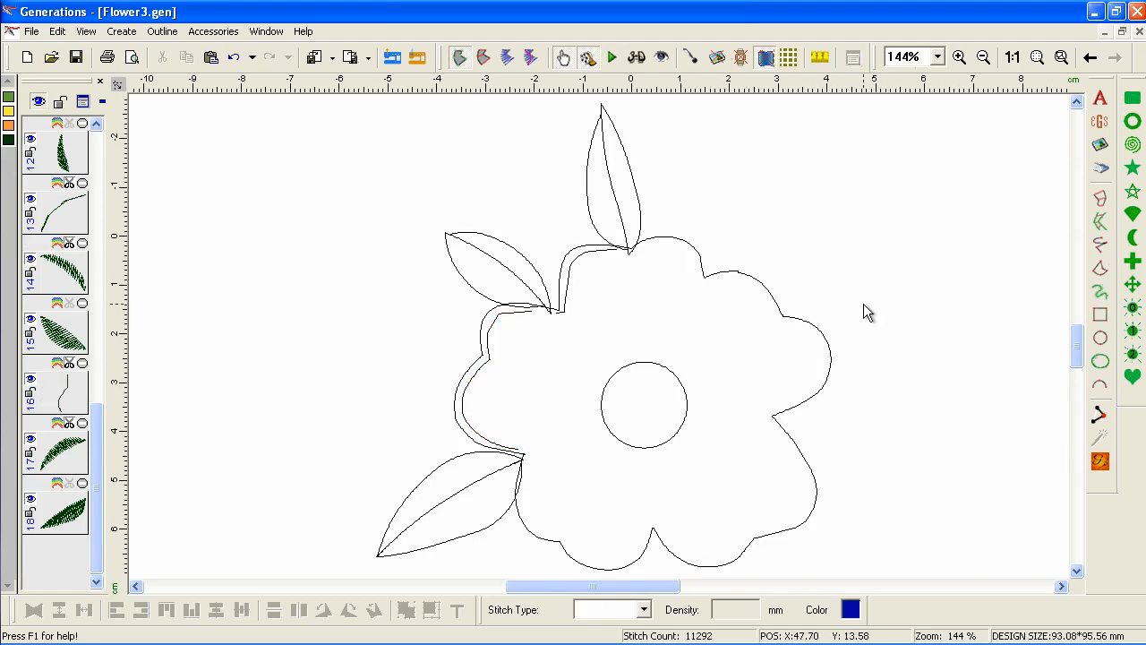
- Generate the stitches for the extended run lines and hide the yellow flower again
click(1101, 461)
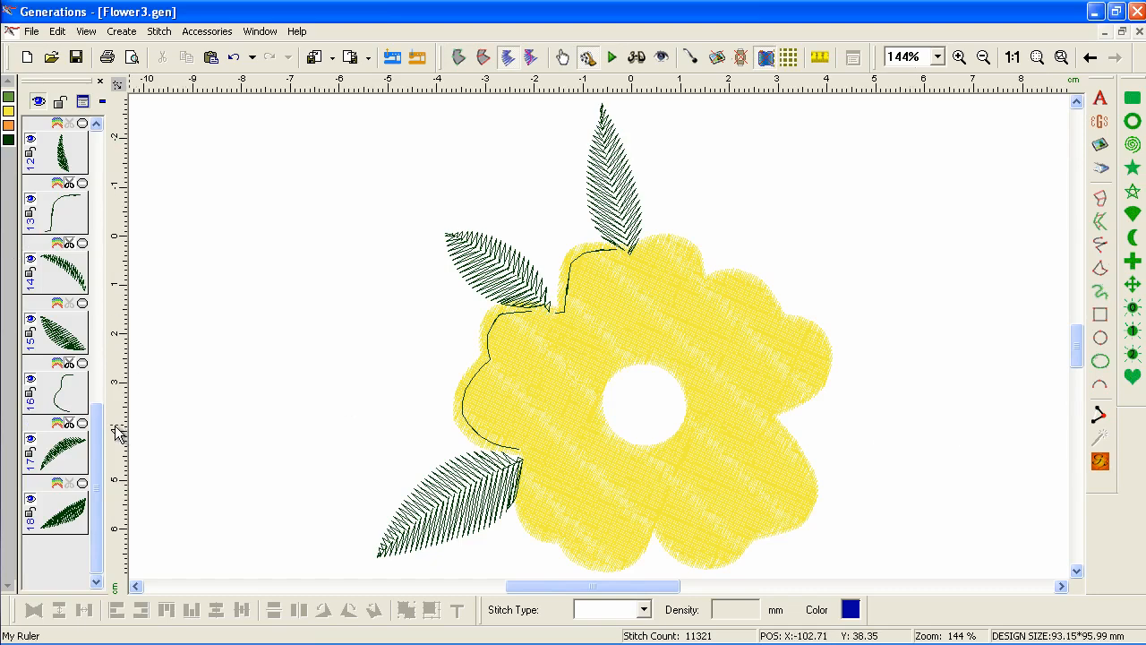
scroll(62, 205, up, 4)
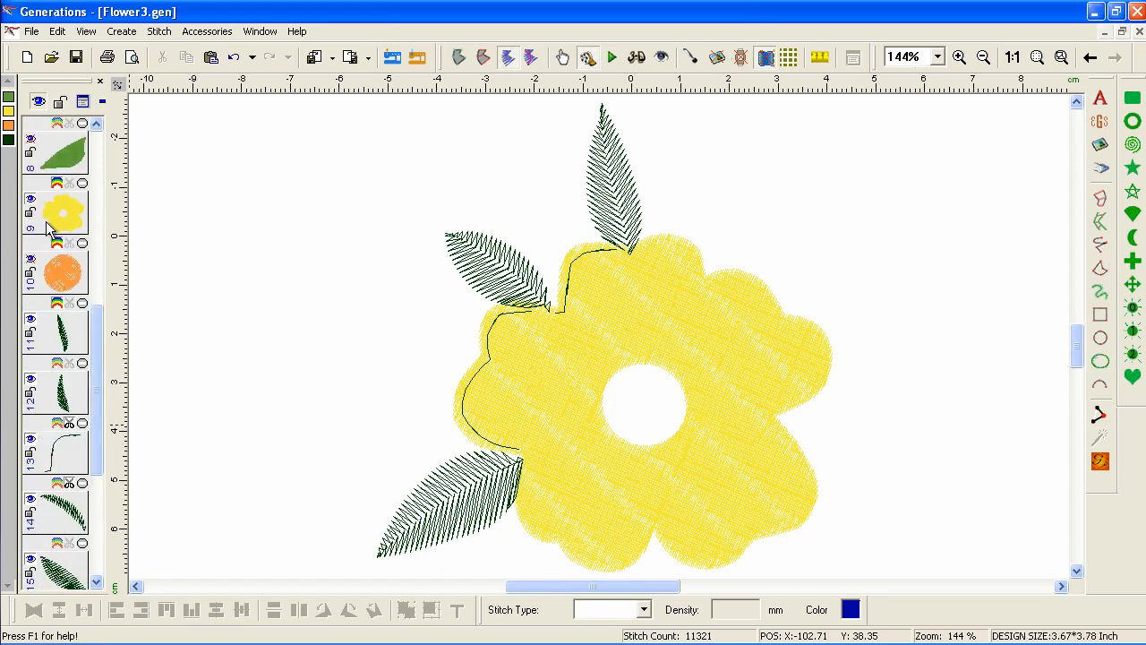
click(30, 200)
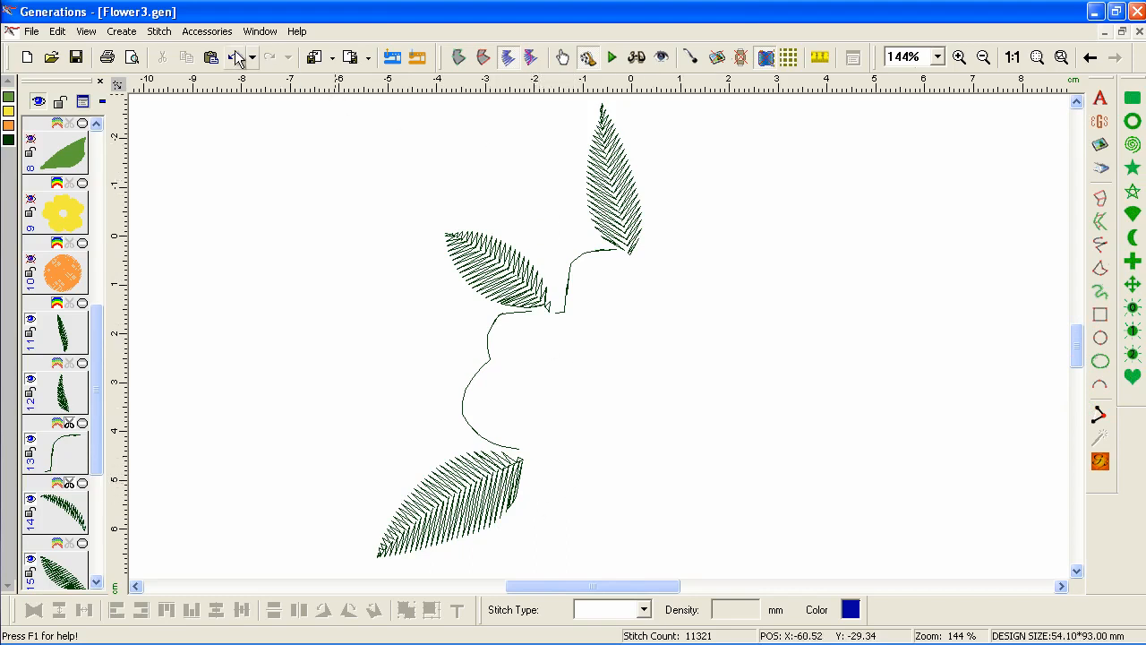
- Set the stitching order from the lowest leaf's halves through the lower run line, middle leaf and upper run line to the uppermost leaf
click(207, 31)
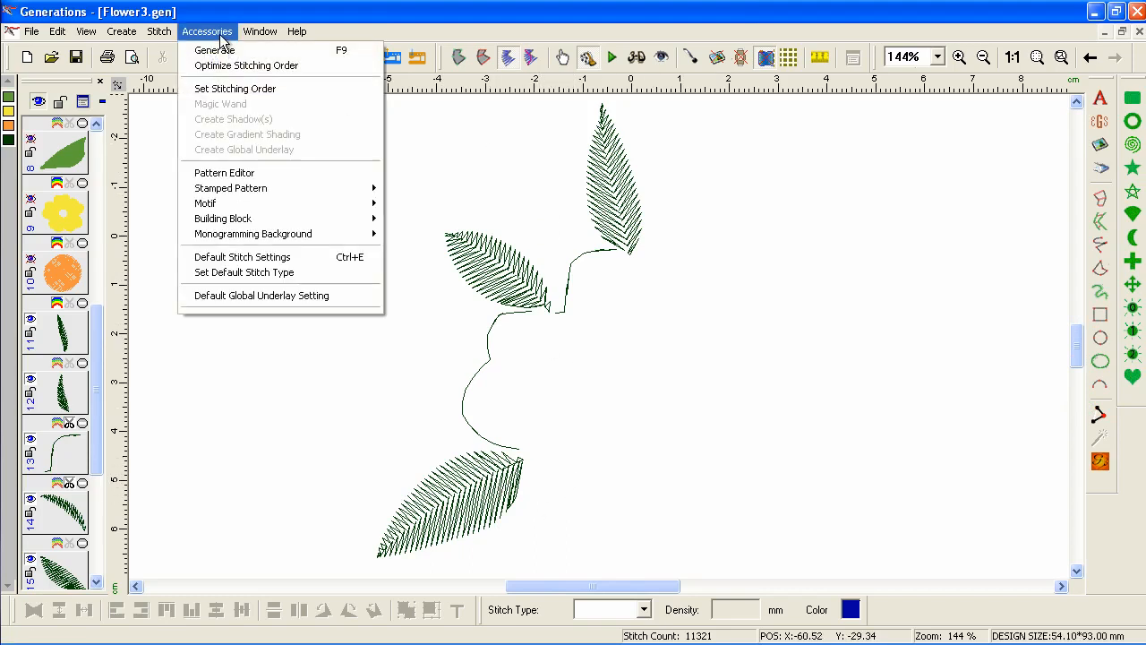
click(231, 88)
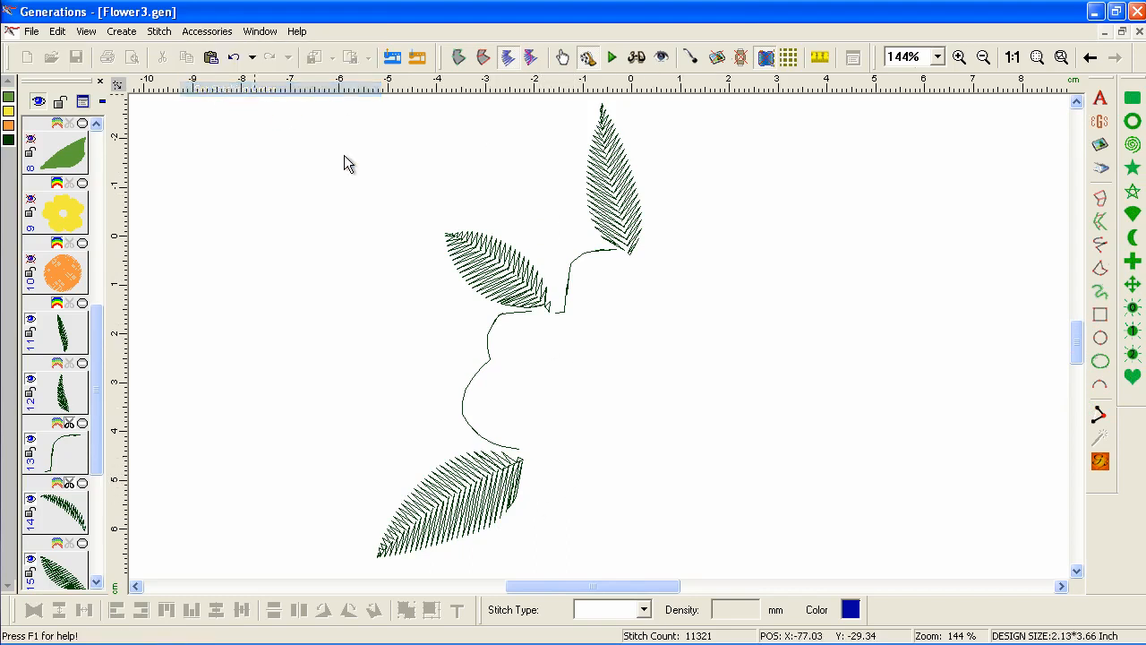
click(506, 528)
click(476, 472)
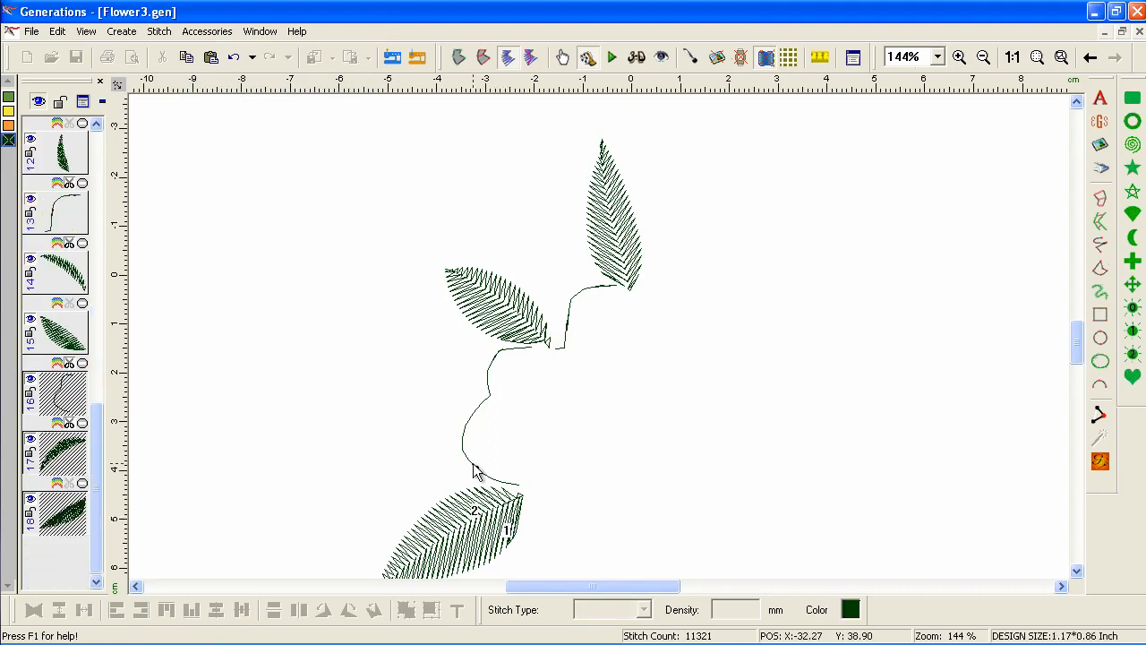
click(502, 337)
click(525, 309)
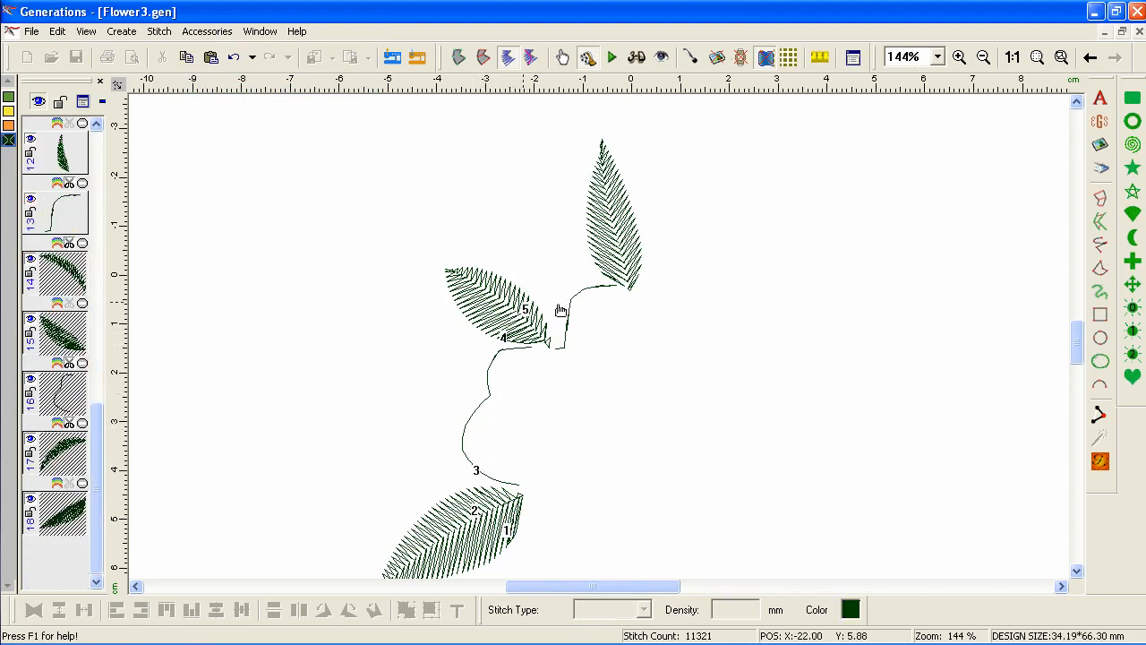
click(573, 313)
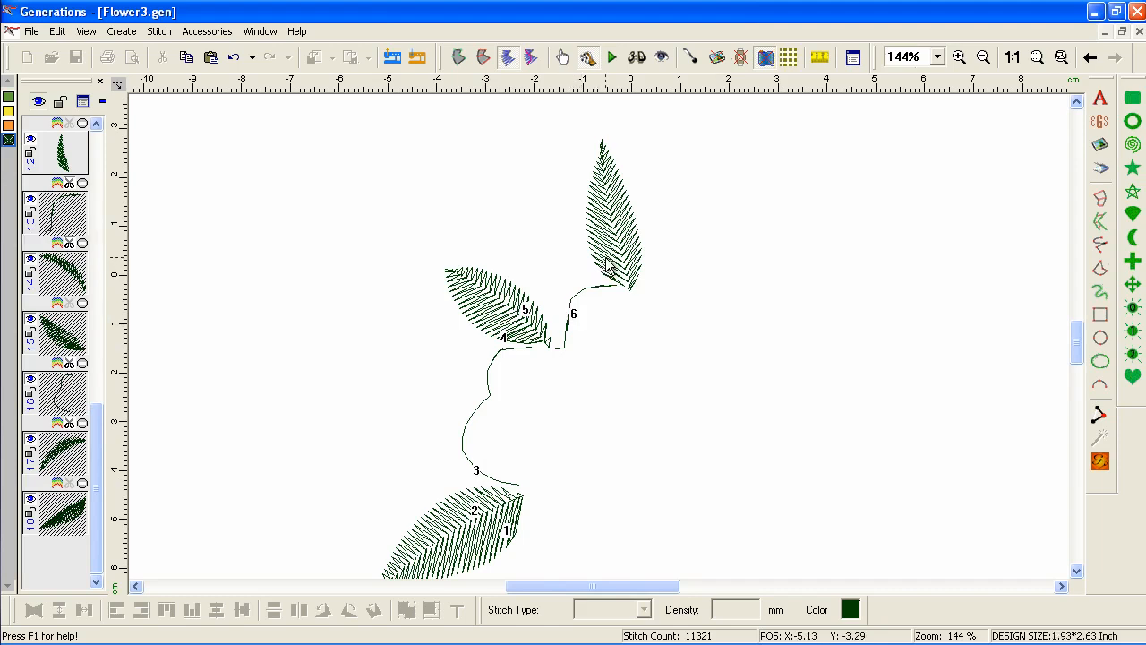
click(609, 265)
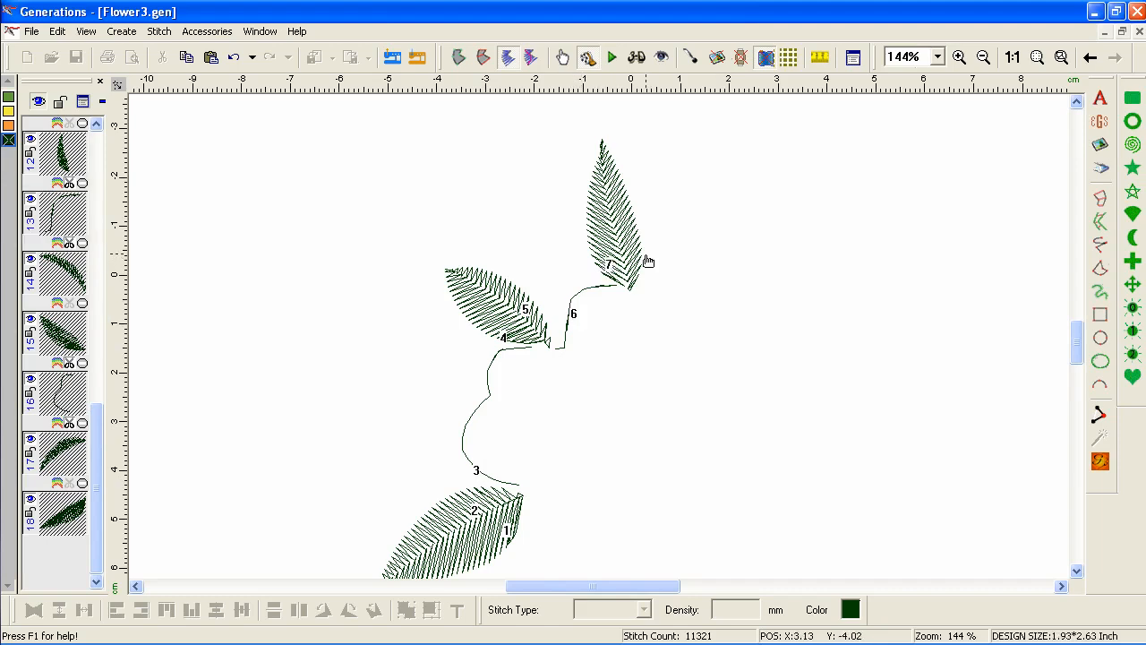
click(646, 350)
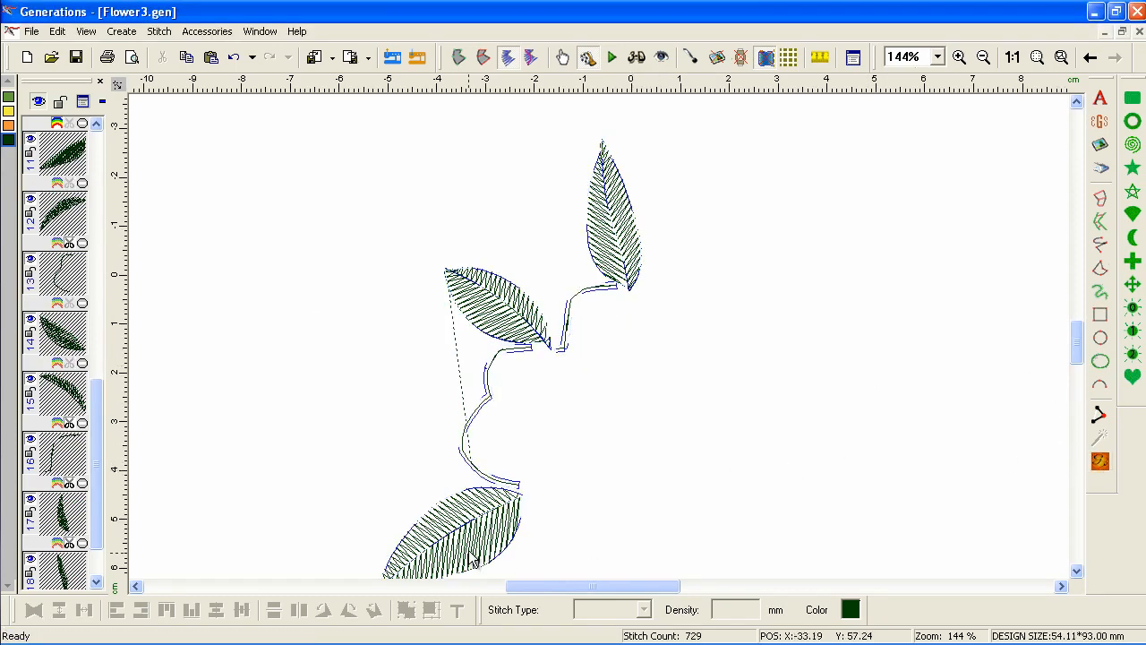
- Reposition the entry and exit points of the lowest leaf's two halves so its stitching starts and ends at the leaf base
scroll(650, 469, down, 3)
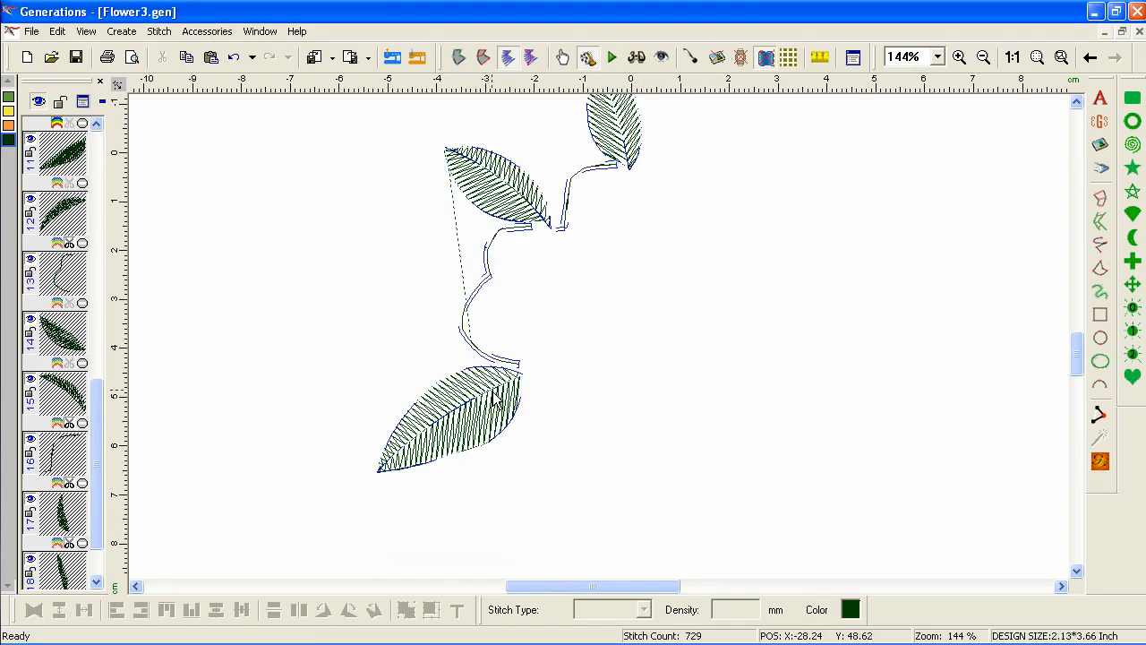
click(528, 412)
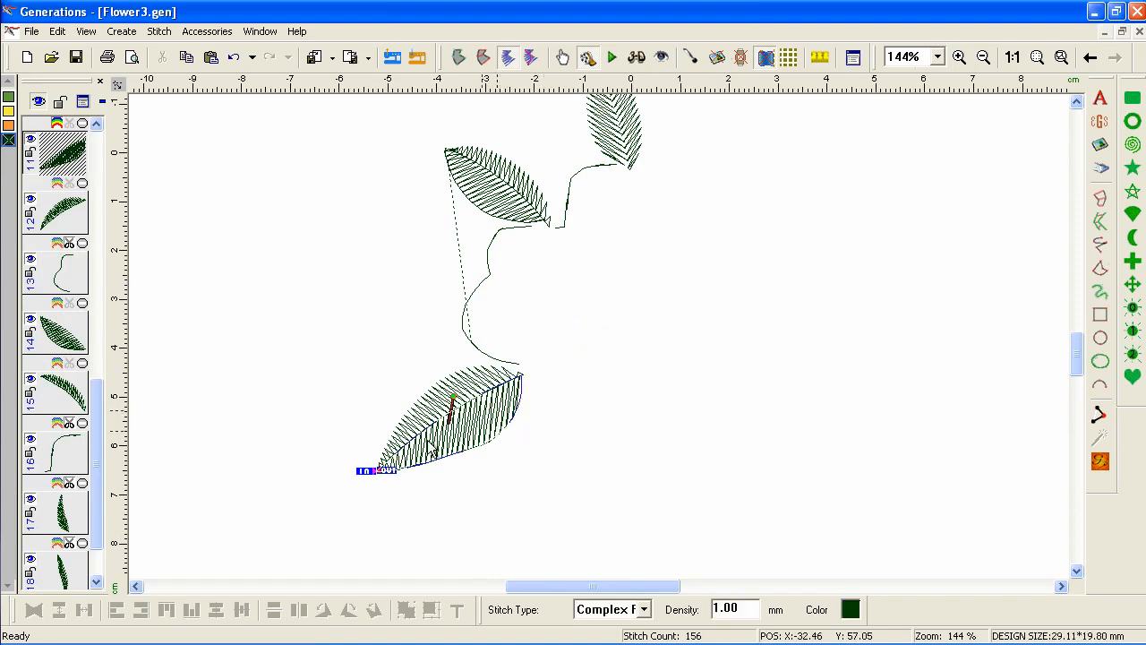
drag(477, 392, 520, 380)
click(451, 393)
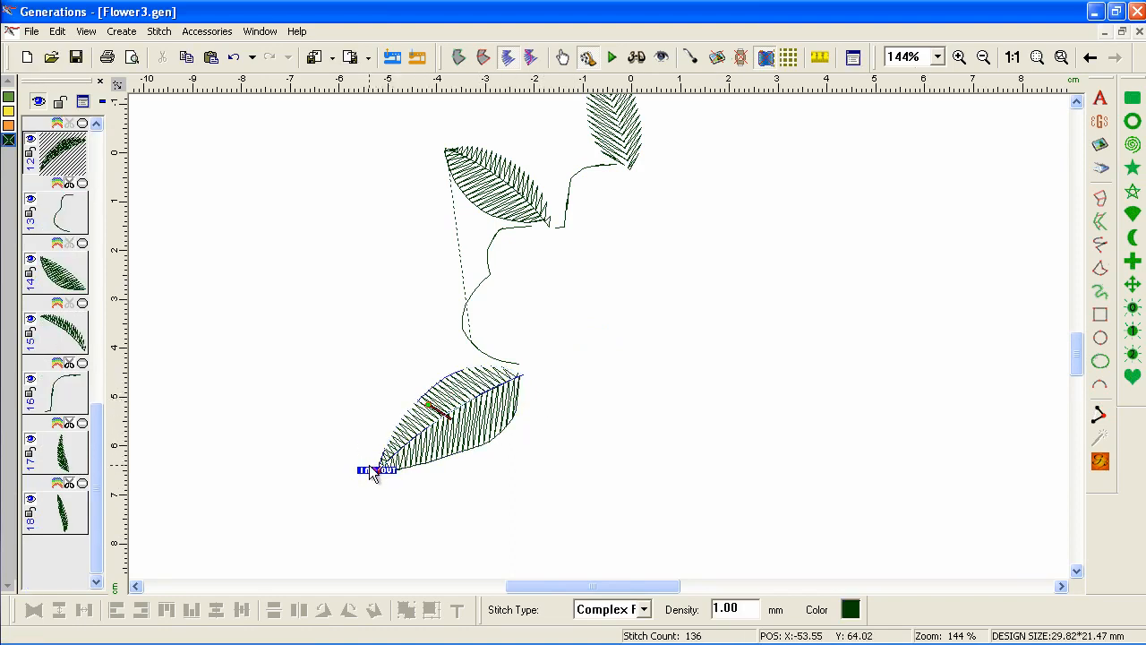
mouse_move(396, 465)
mouse_down()
mouse_move(519, 363)
mouse_move(519, 372)
mouse_up()
click(499, 369)
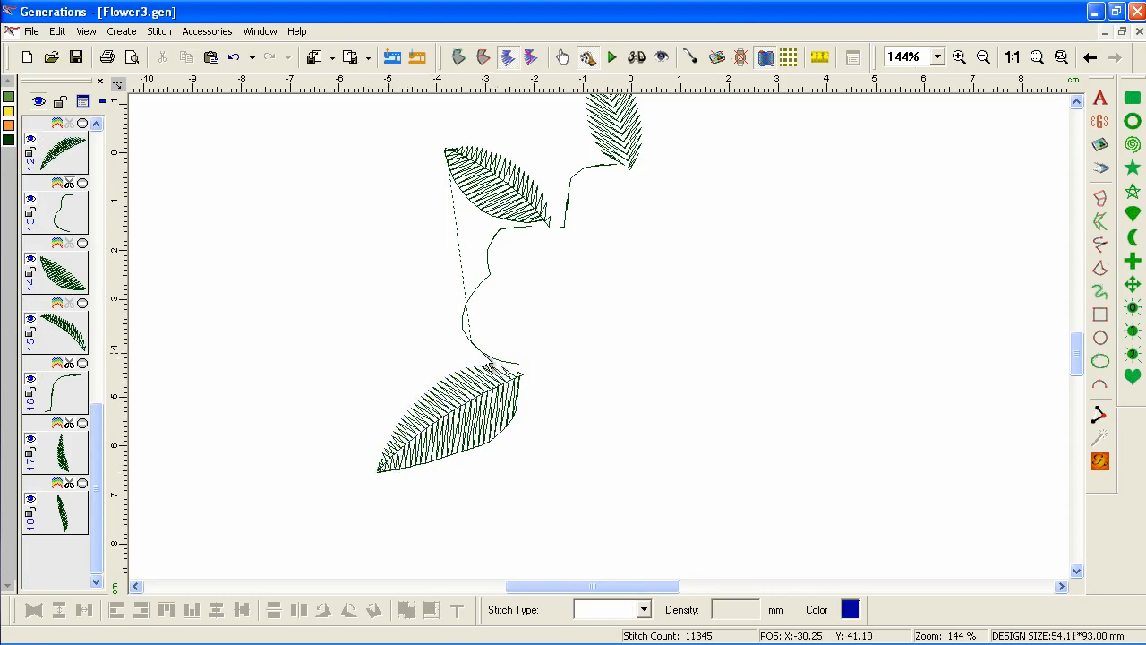
- Set the lower run line to end at the middle leaf, and reposition the middle leaf halves' entry and exit points to its base
click(496, 359)
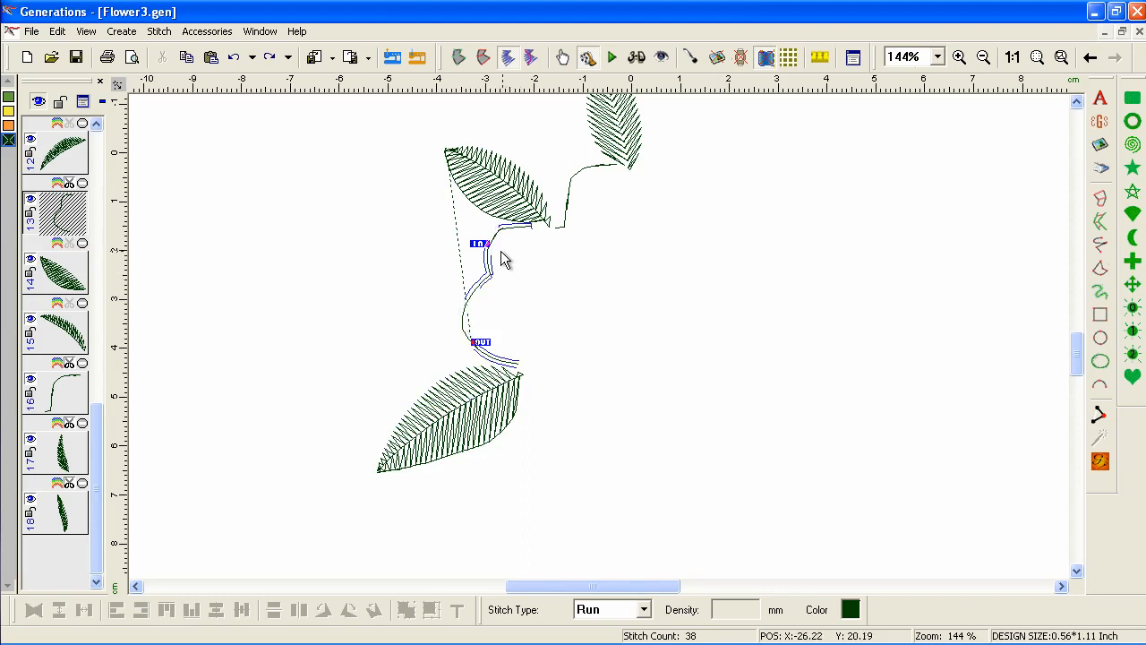
mouse_move(476, 245)
mouse_down()
mouse_move(519, 366)
mouse_move(537, 220)
mouse_up()
click(532, 218)
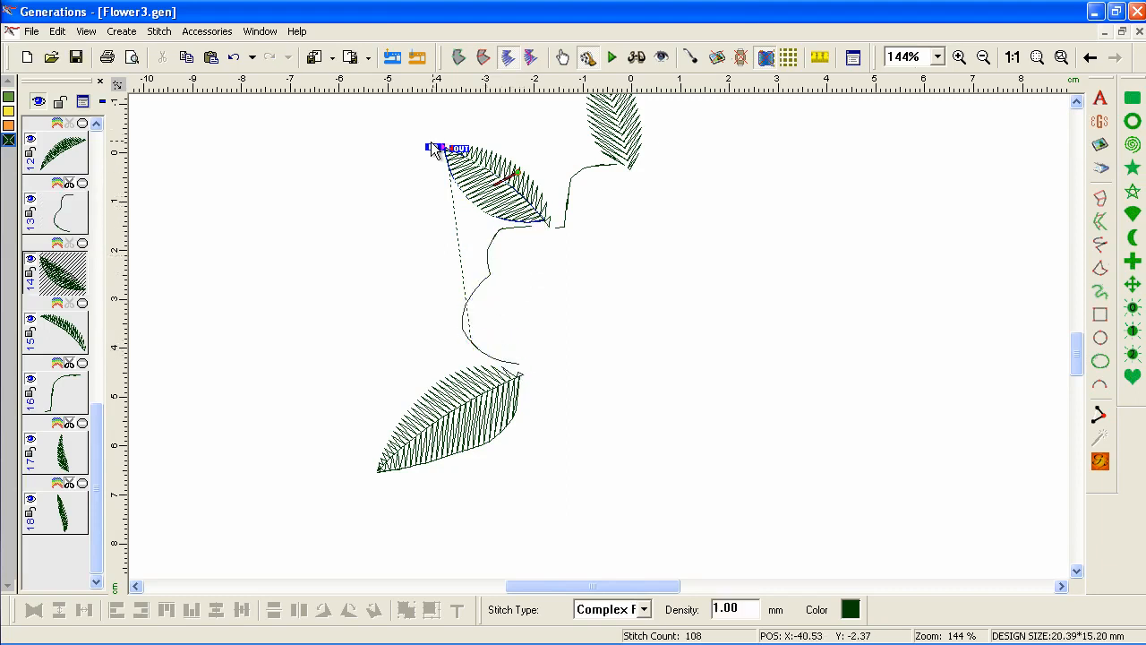
mouse_move(431, 141)
mouse_down()
mouse_move(437, 183)
mouse_move(532, 215)
mouse_up()
click(517, 179)
mouse_move(458, 147)
mouse_down()
mouse_move(583, 197)
mouse_move(551, 217)
mouse_up()
- Place the upper run line's entry point at the middle leaf's base and its exit point at the uppermost leaf's base
click(568, 205)
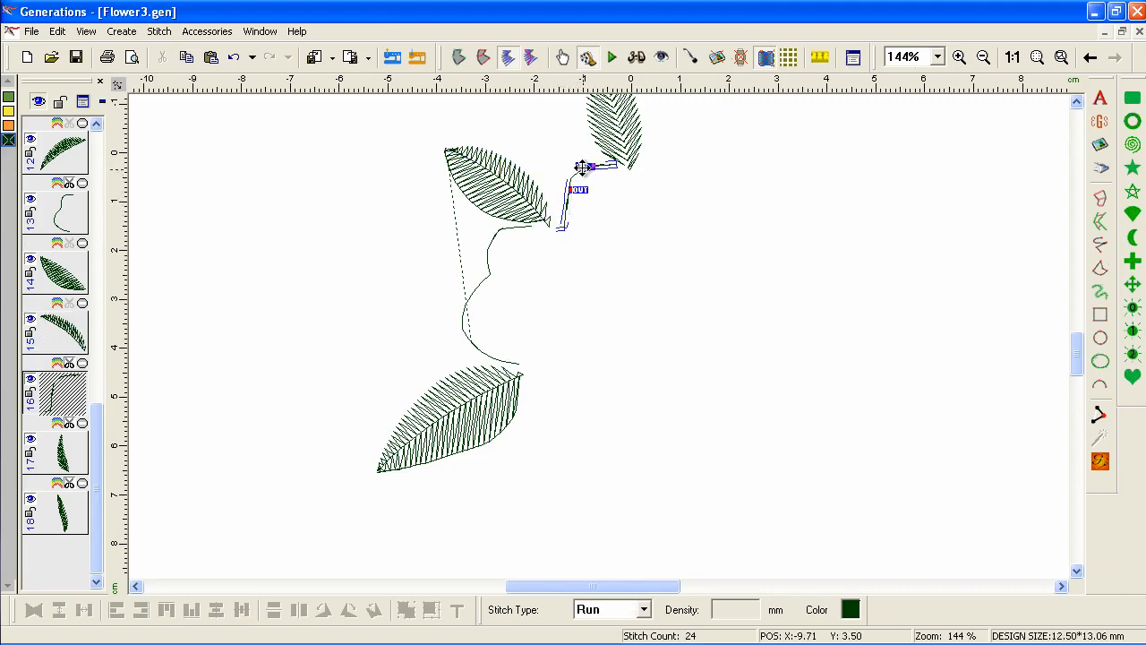
mouse_move(583, 183)
mouse_down()
mouse_move(560, 202)
mouse_move(619, 175)
mouse_up()
scroll(680, 270, up, 3)
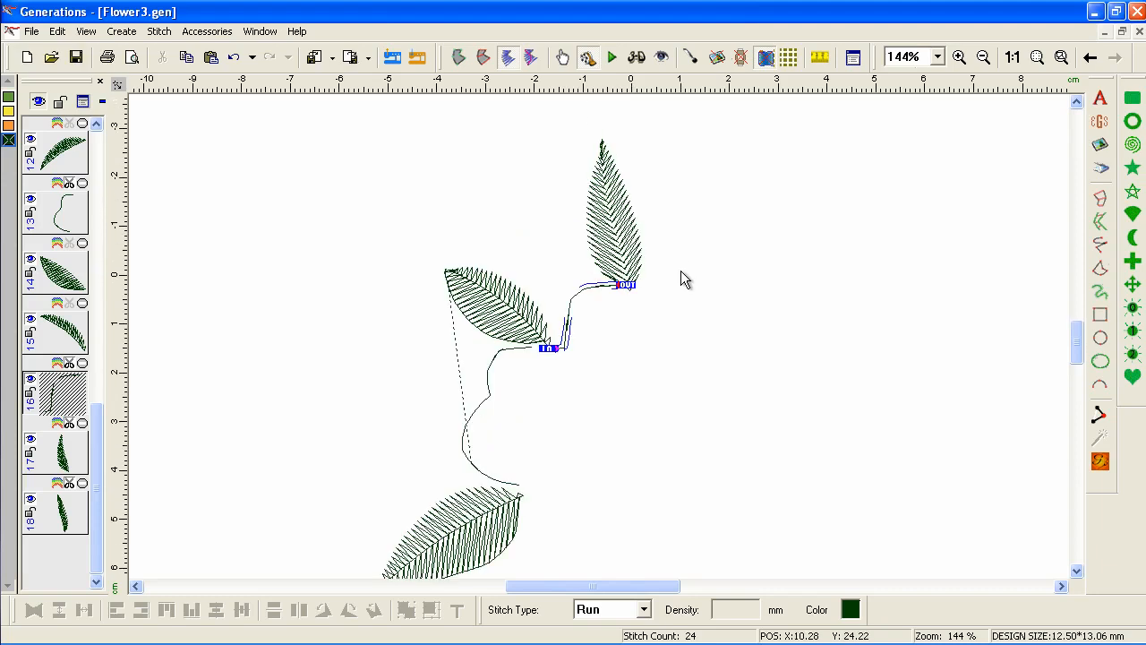
- Set the uppermost leaf's left half to stitch from base to tip, adjust the right half's end point at the base, and clear the selection
click(598, 237)
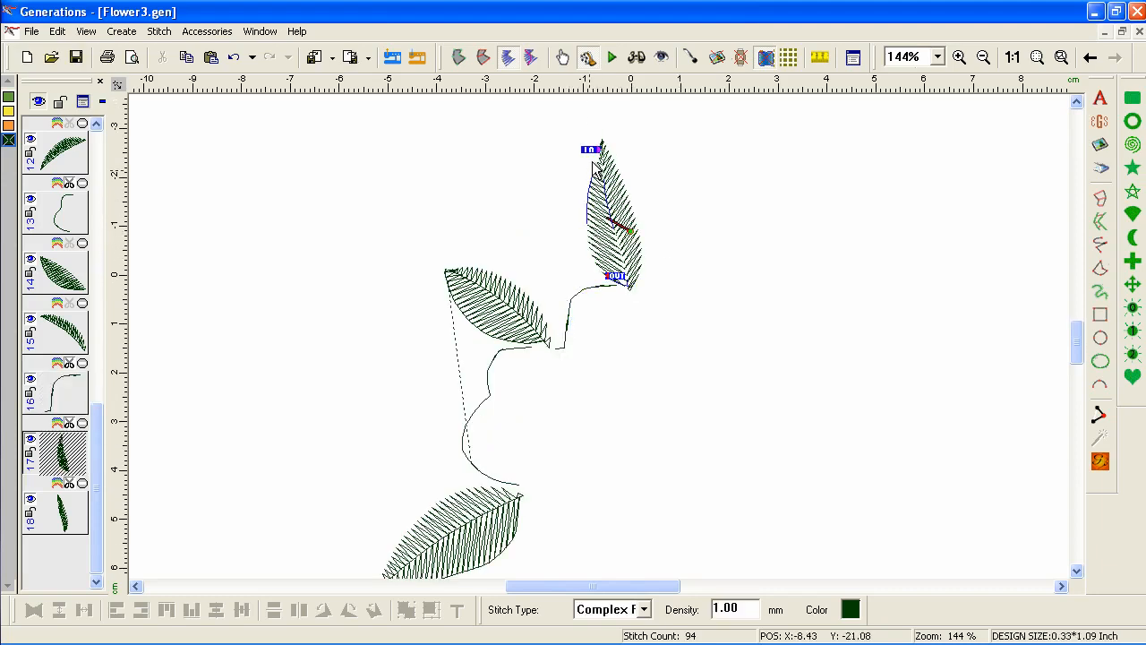
drag(618, 278, 603, 143)
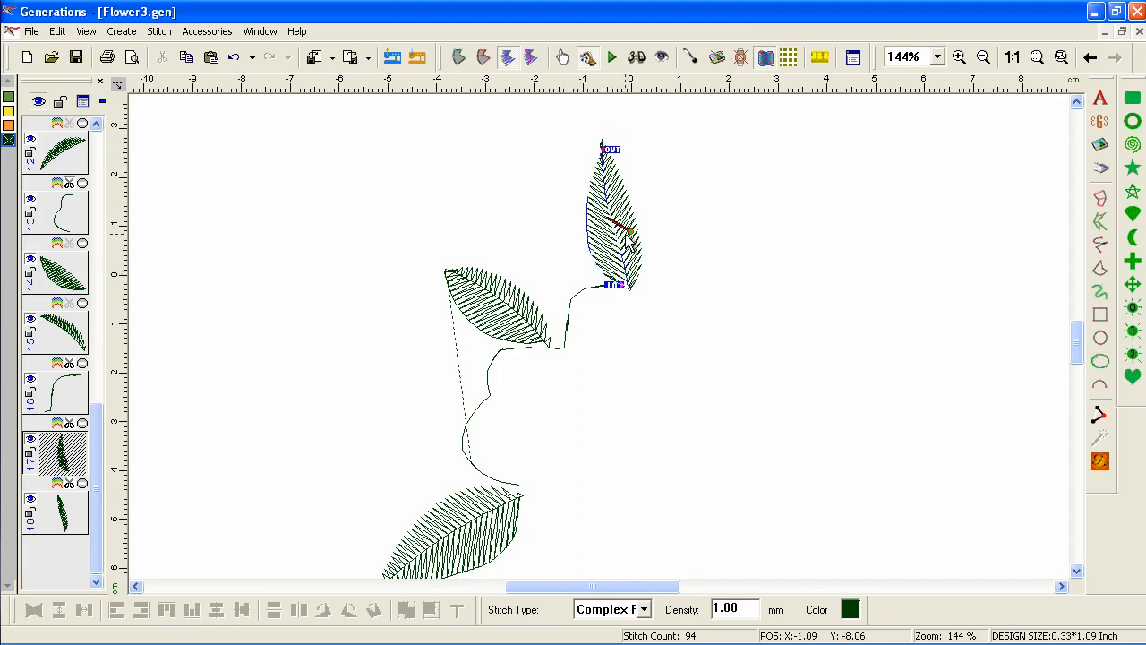
click(604, 145)
mouse_move(619, 288)
mouse_down()
mouse_move(603, 211)
mouse_move(611, 132)
mouse_move(603, 143)
mouse_move(662, 305)
mouse_move(629, 290)
mouse_up()
click(861, 462)
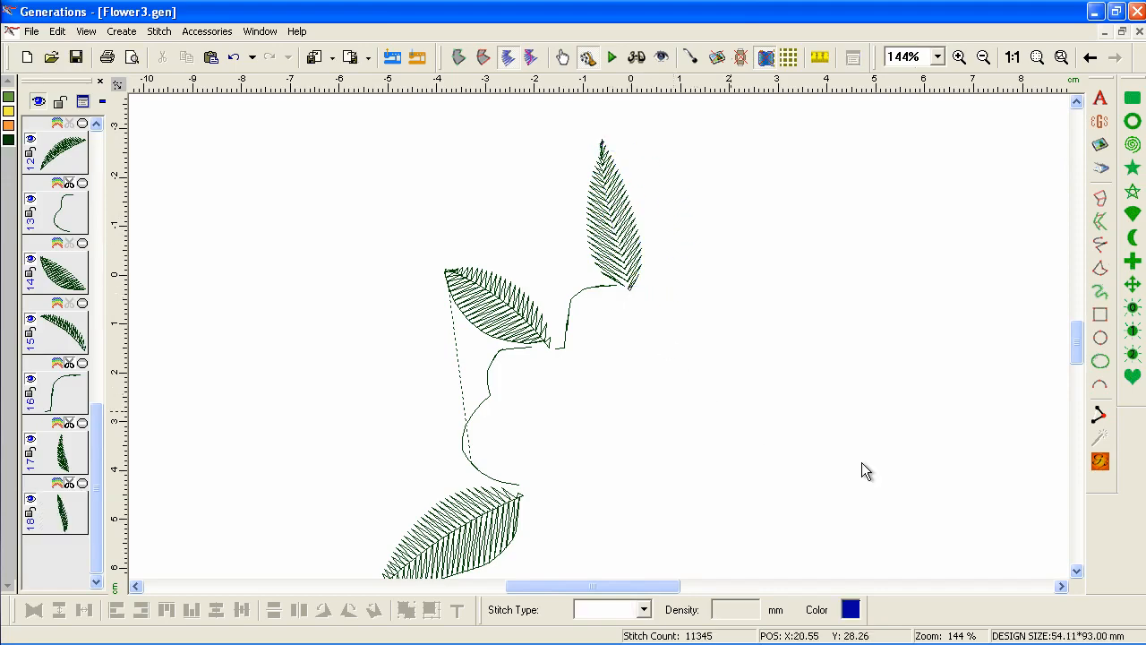
- Generate the stitches for the reordered leaves and connecting run lines
click(1100, 460)
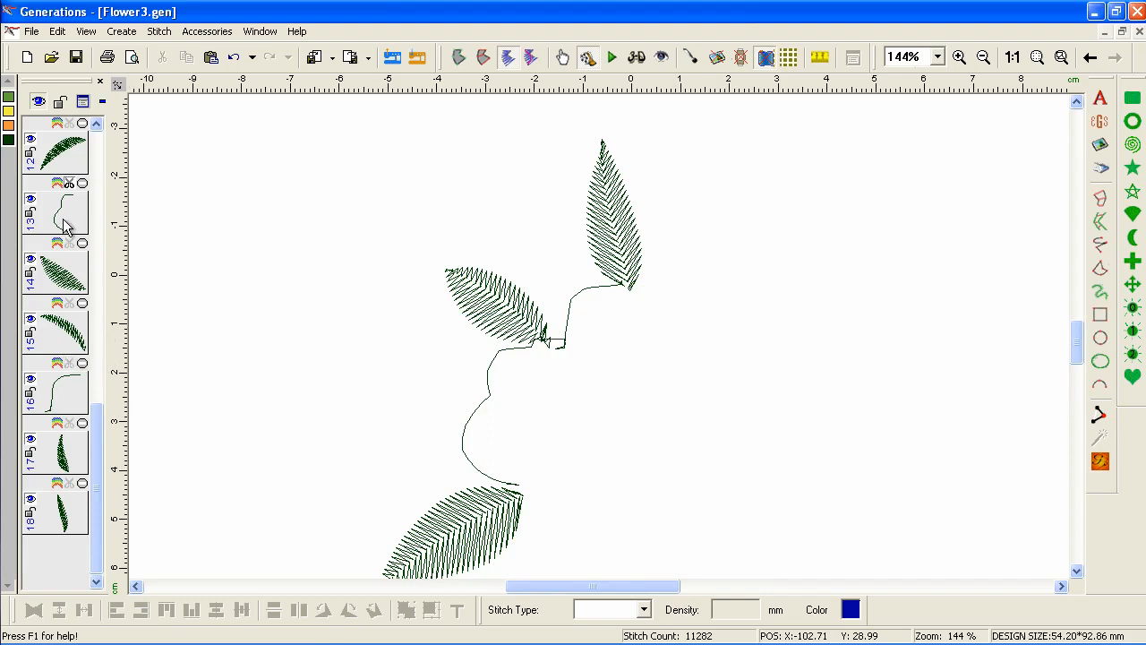
scroll(906, 423, up, 3)
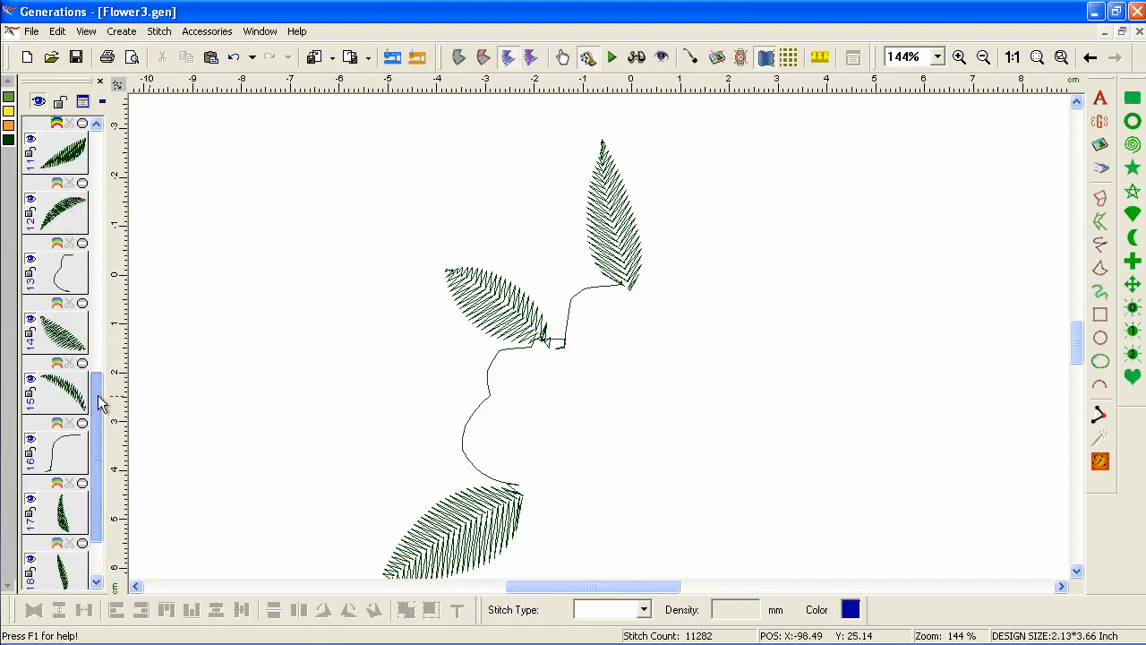
- Regenerate the stitches and make the hidden light green leaves, flower and flower centre visible again
click(1101, 460)
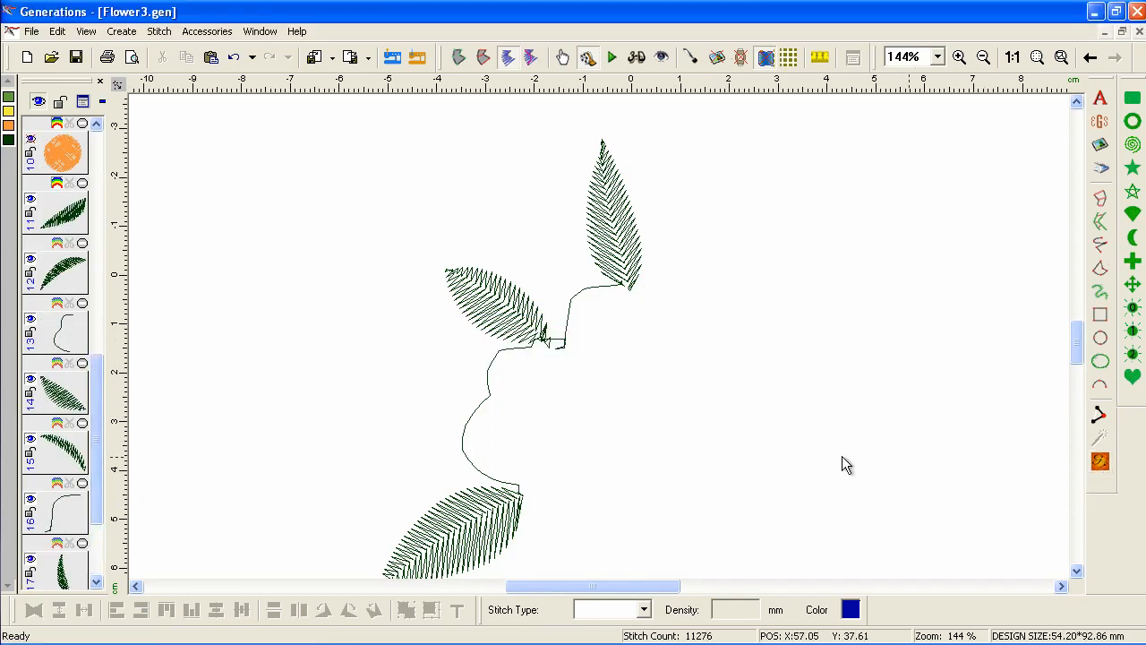
scroll(98, 263, up, 2)
scroll(99, 262, up, 5)
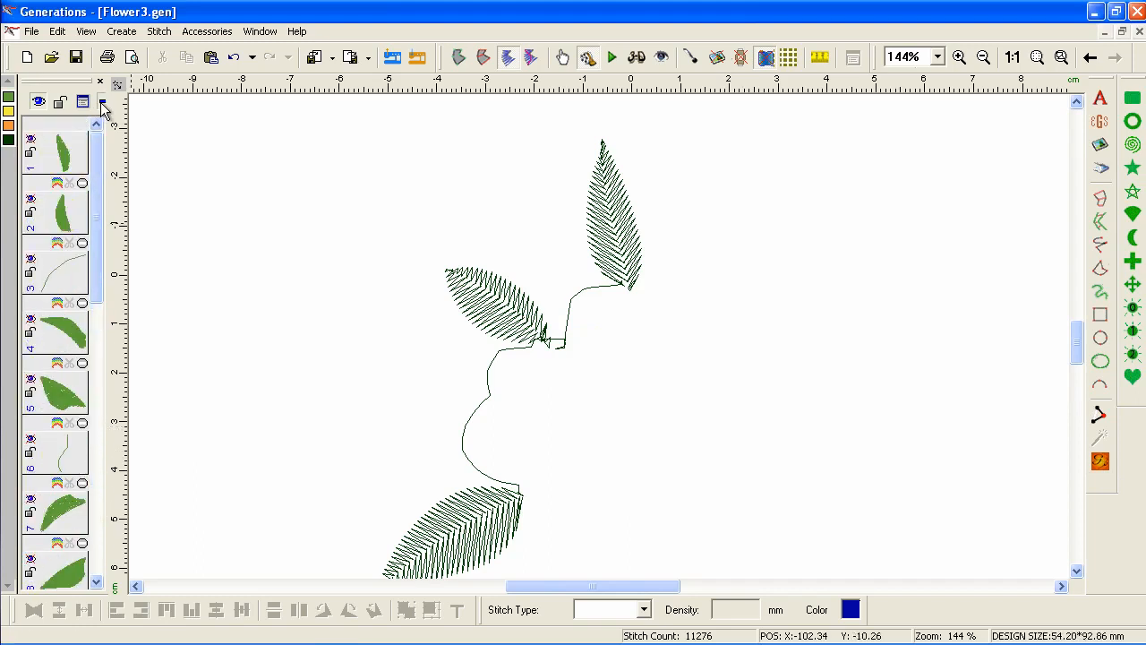
click(103, 106)
click(121, 113)
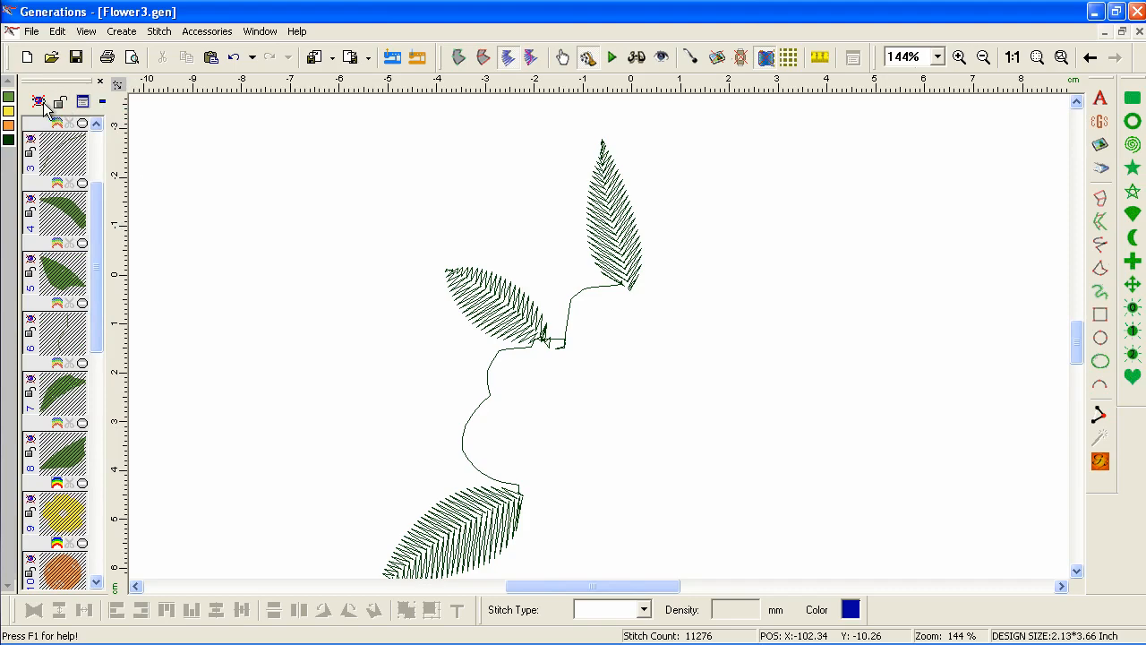
click(41, 104)
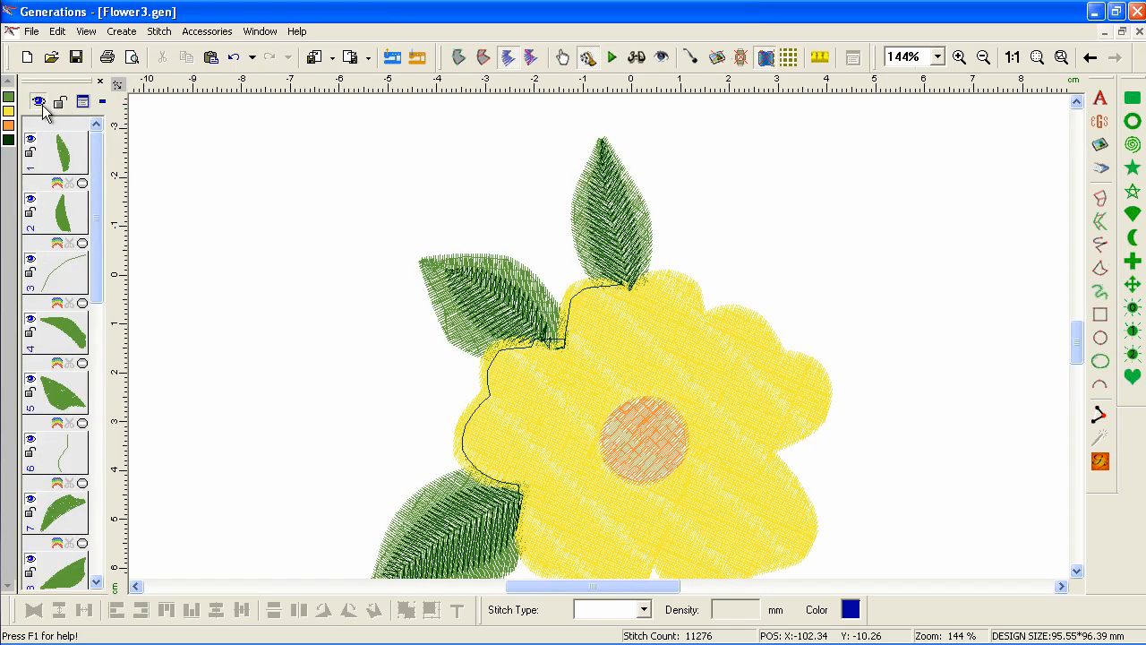
- Move all the dark green shading and run-line objects before index 9, clear the selection, and fit the design in view
drag(98, 212, 97, 251)
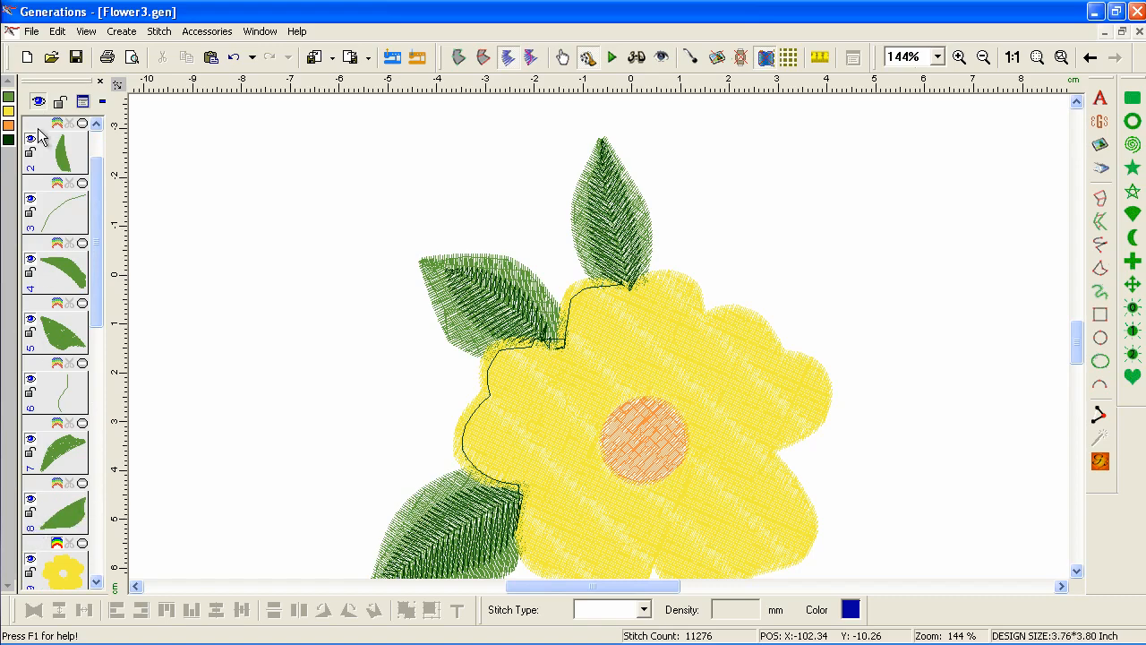
click(9, 141)
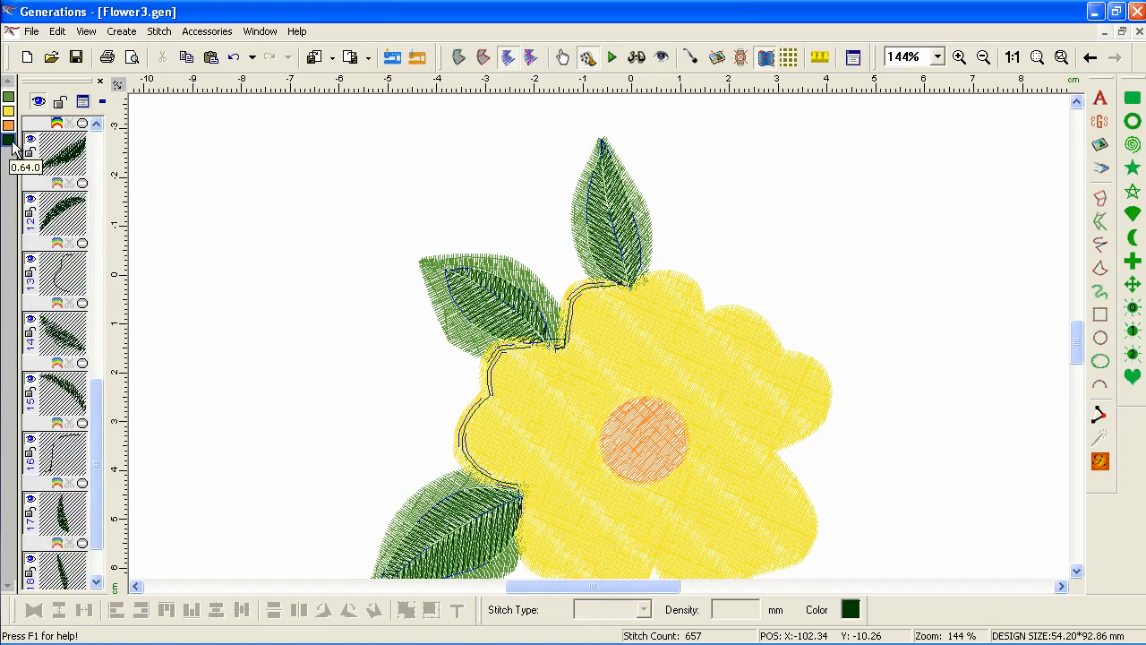
right_click(55, 158)
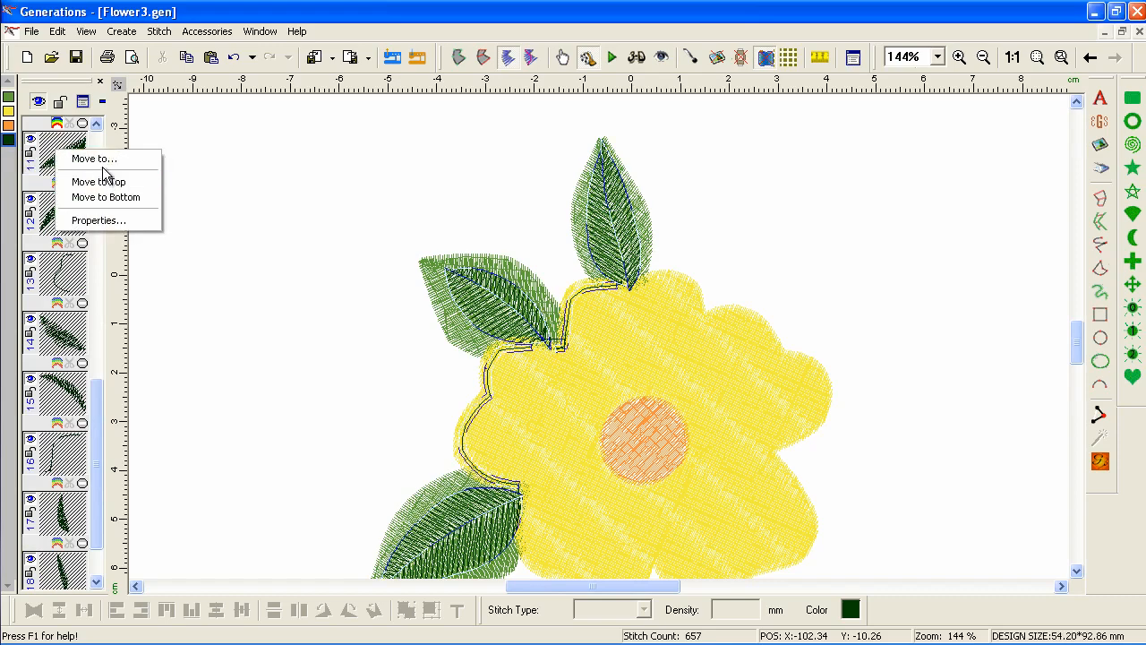
click(94, 158)
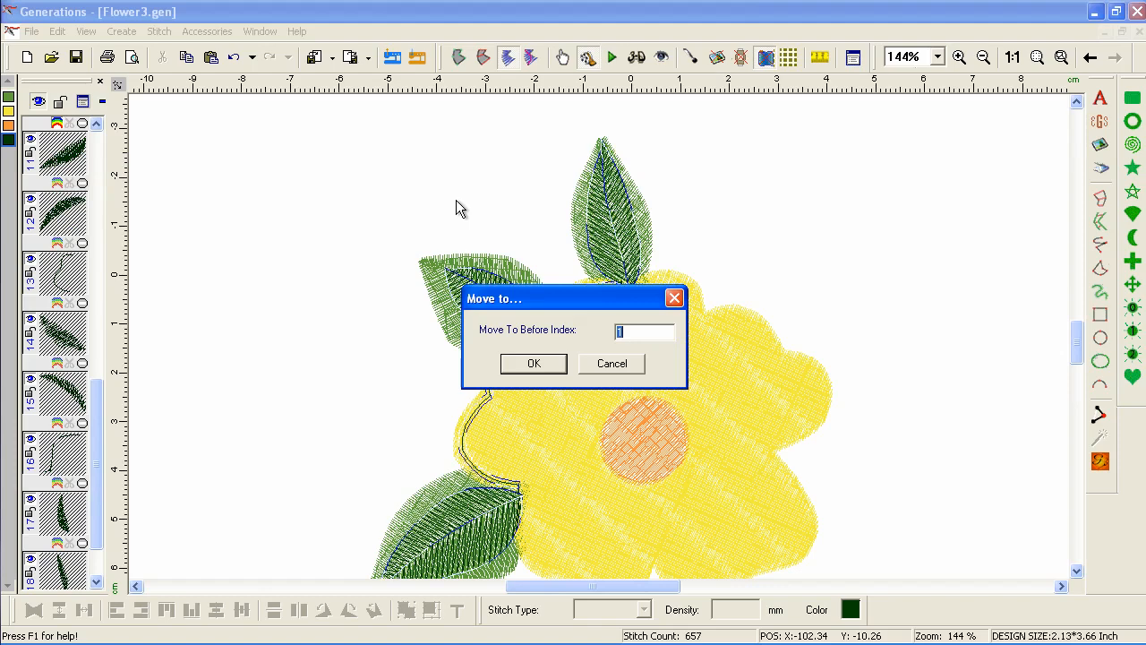
text(9)
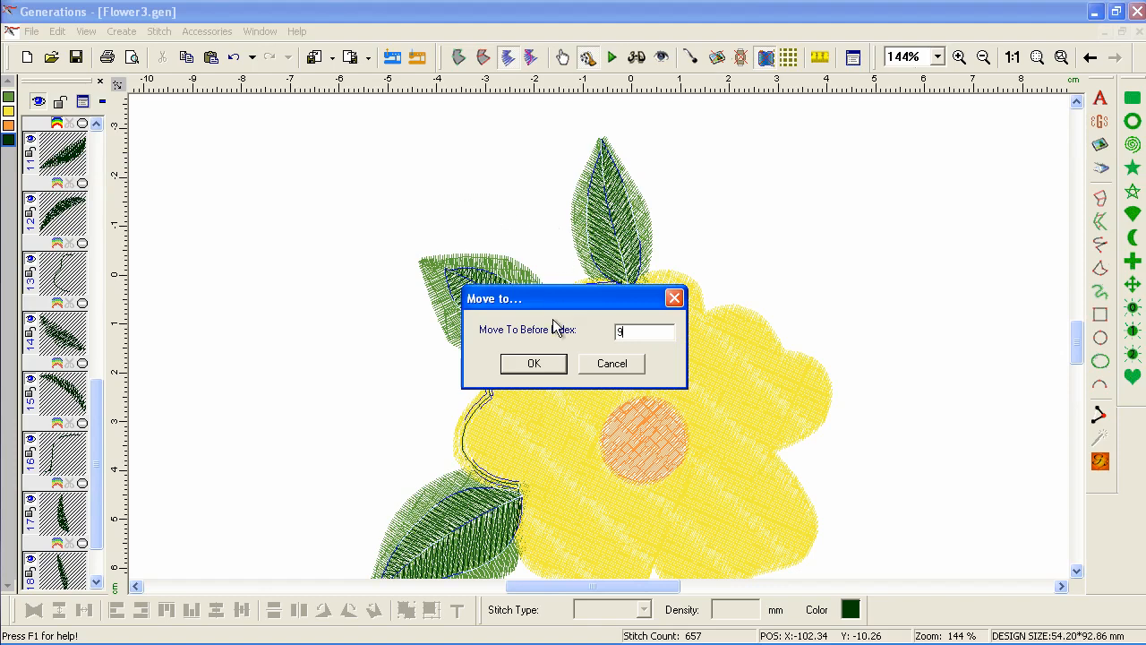
click(545, 363)
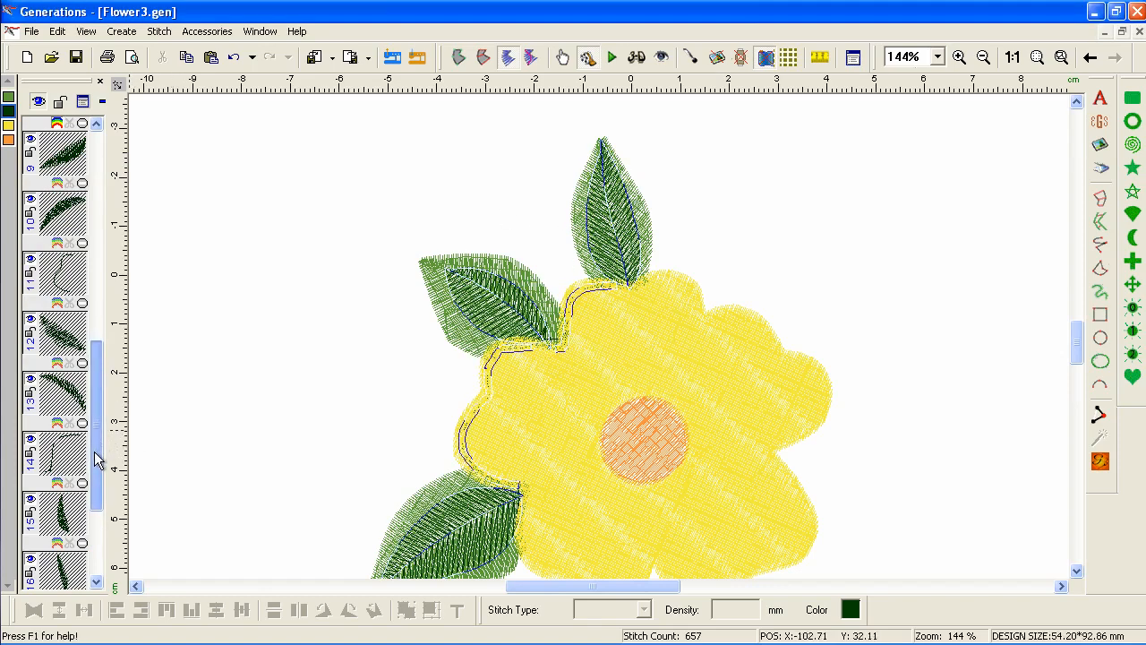
scroll(90, 461, down, 2)
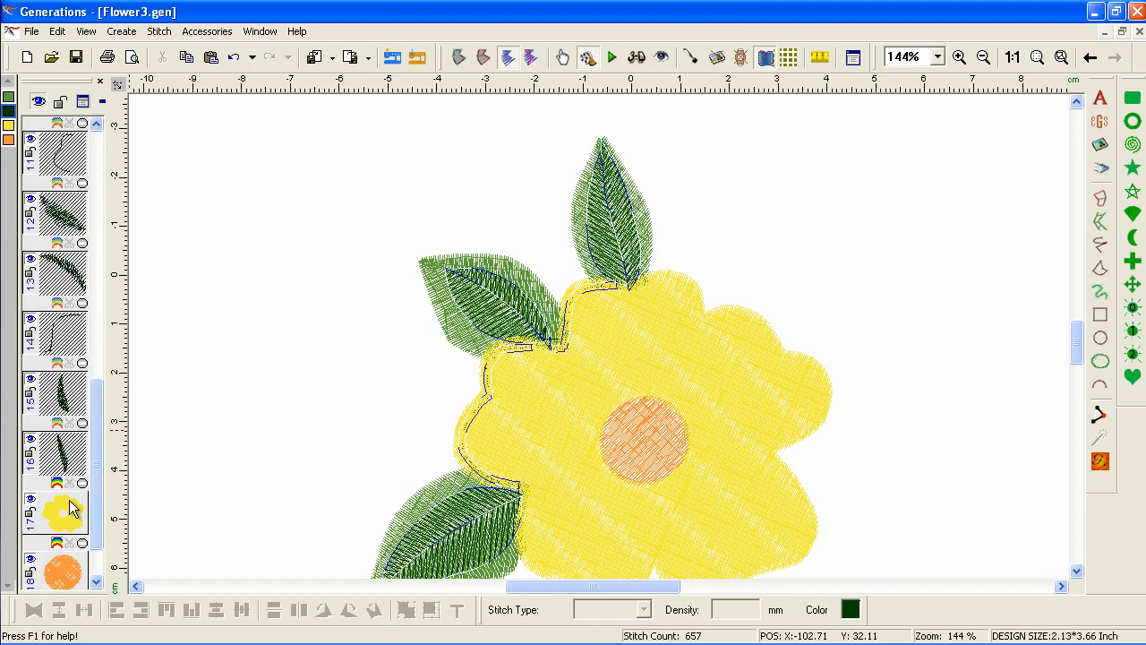
scroll(94, 484, up, 2)
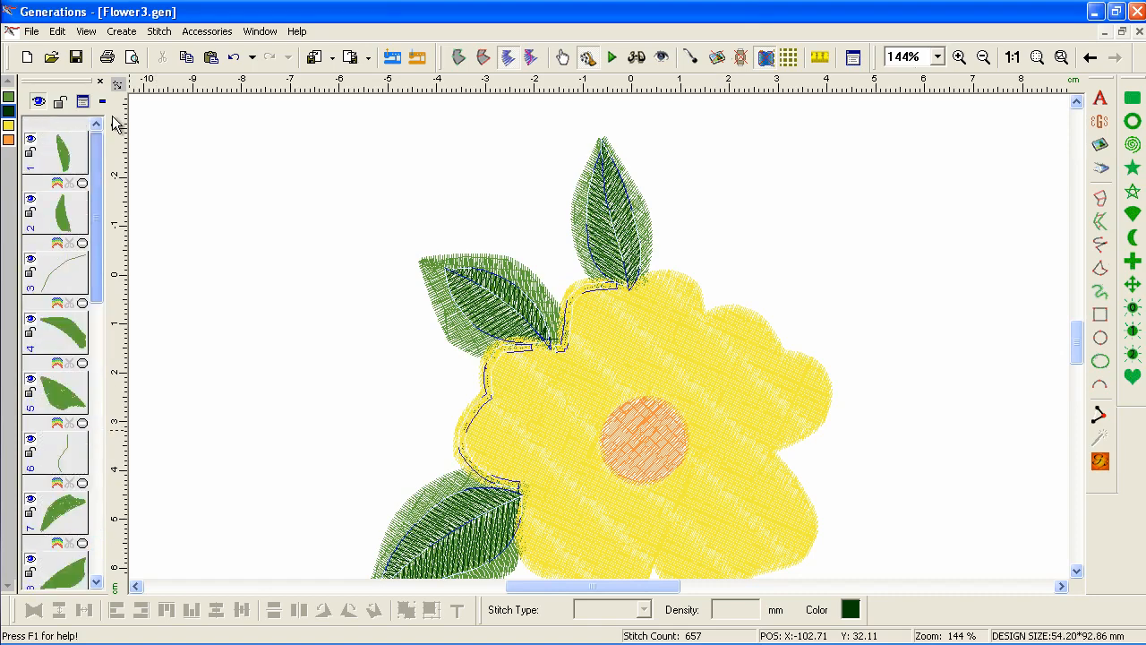
click(228, 117)
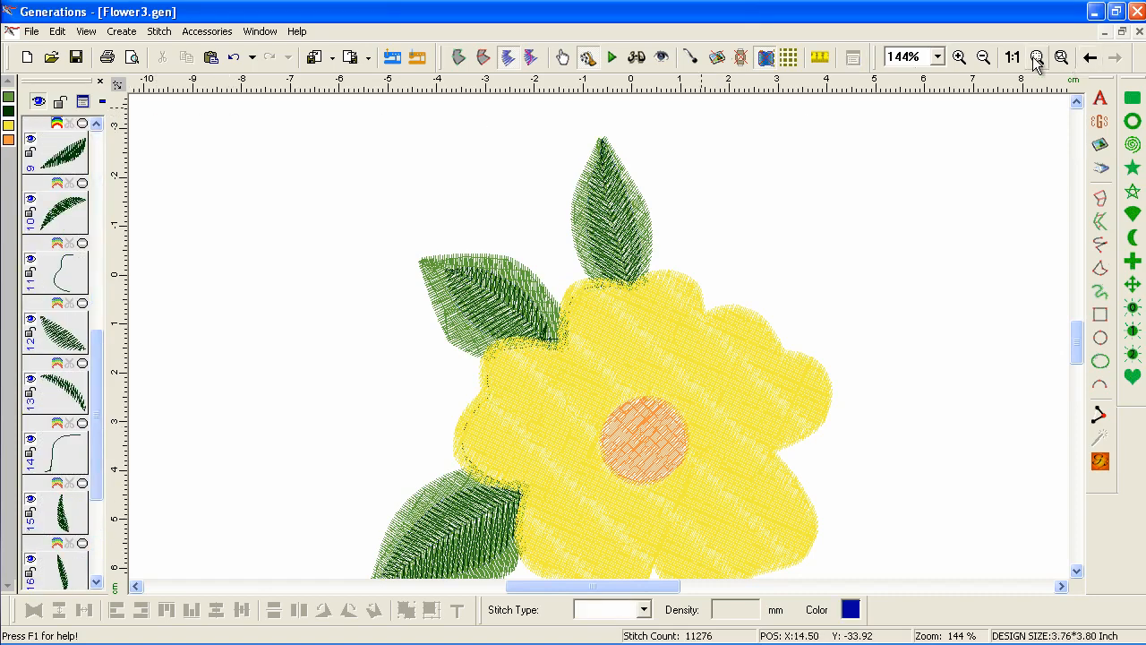
click(1037, 57)
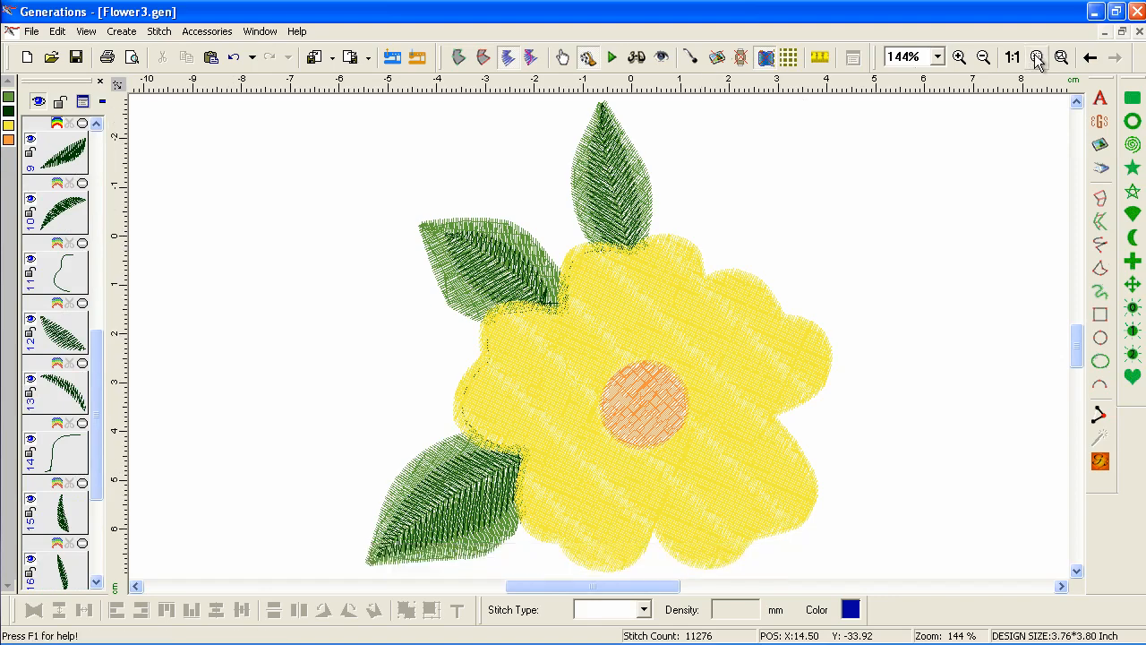
- Turn on feather stitch in the stitch properties of the lower shading half on the lowest leaf
click(481, 533)
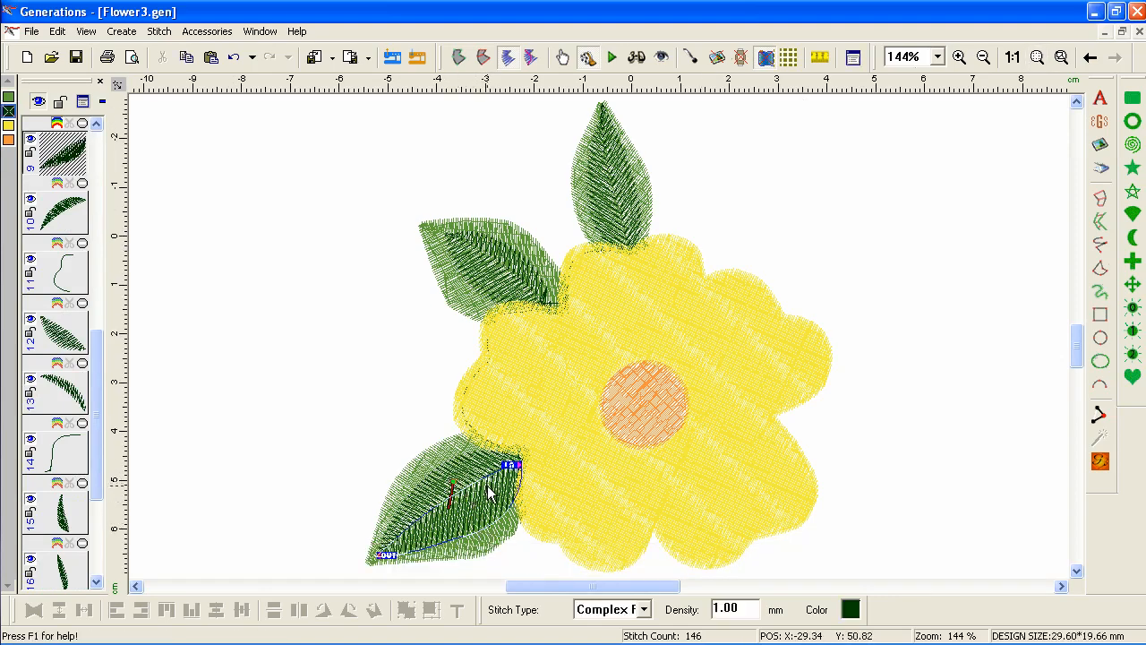
double_click(419, 548)
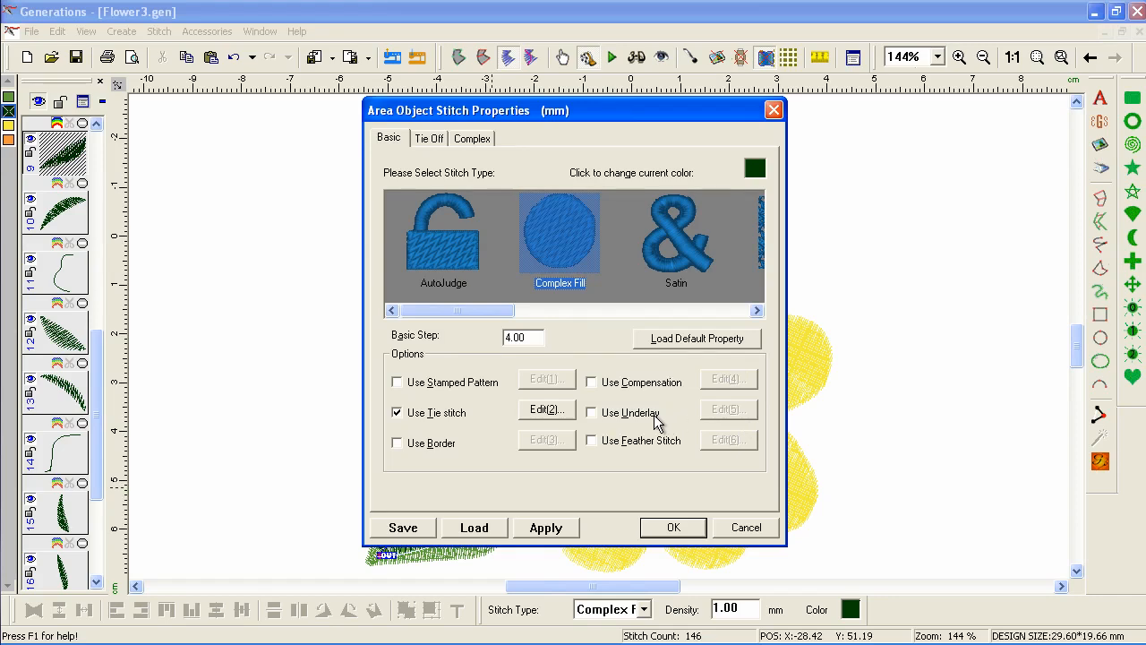
click(591, 441)
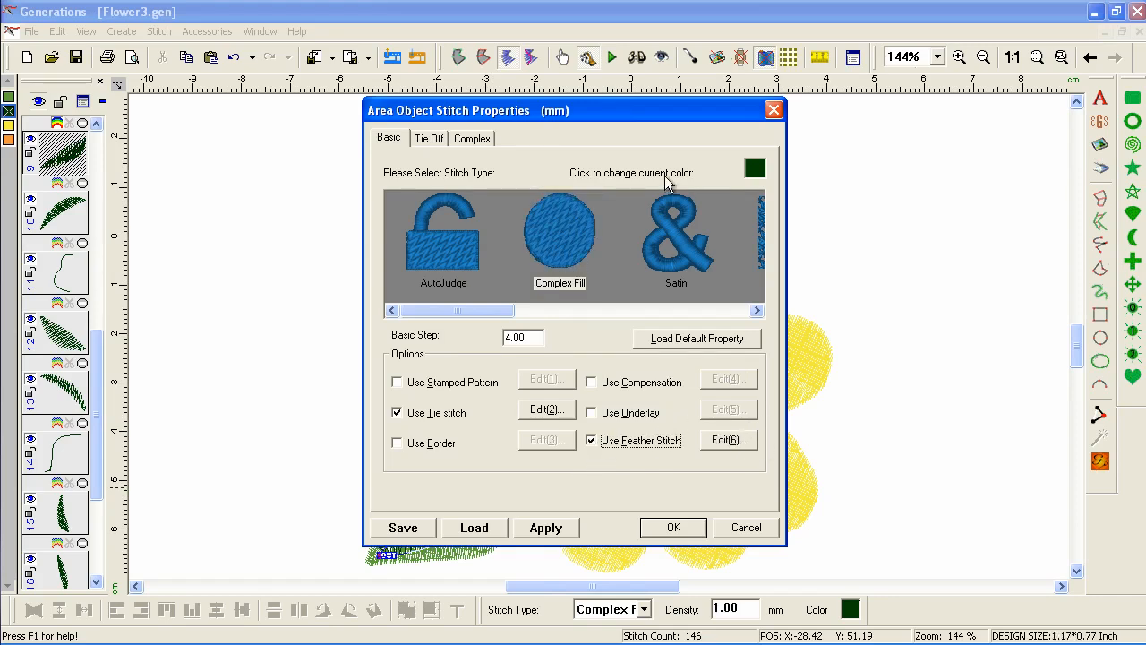
drag(612, 115, 259, 27)
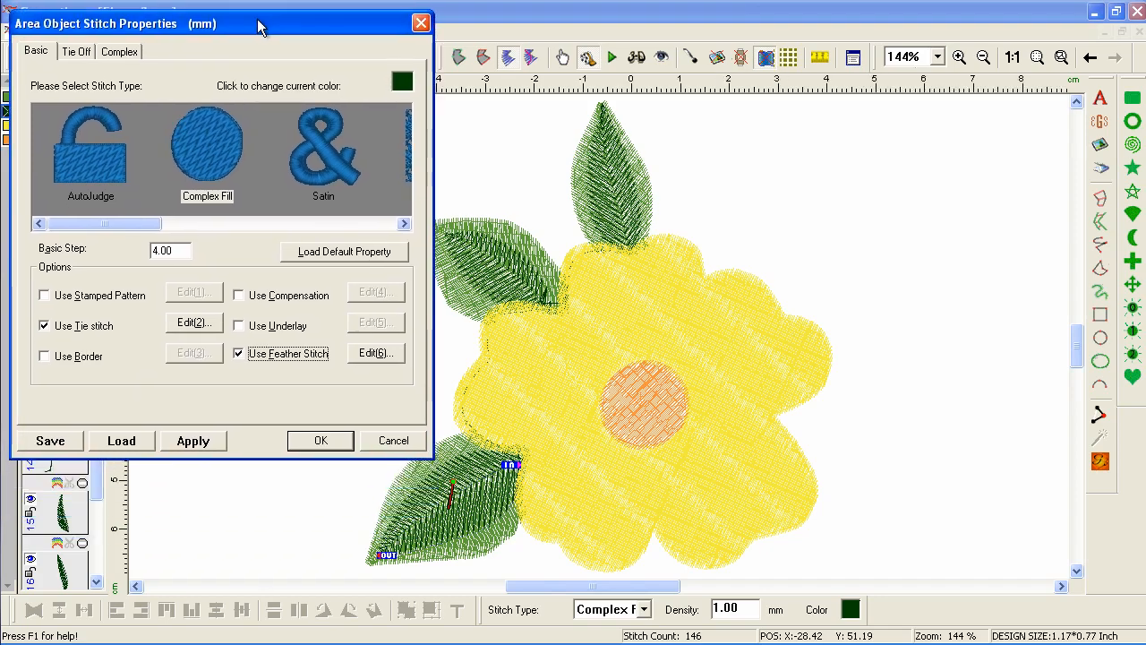
- Enable feathering on side A with a positive value of 2, apply it to the shading half, and close the properties
click(370, 352)
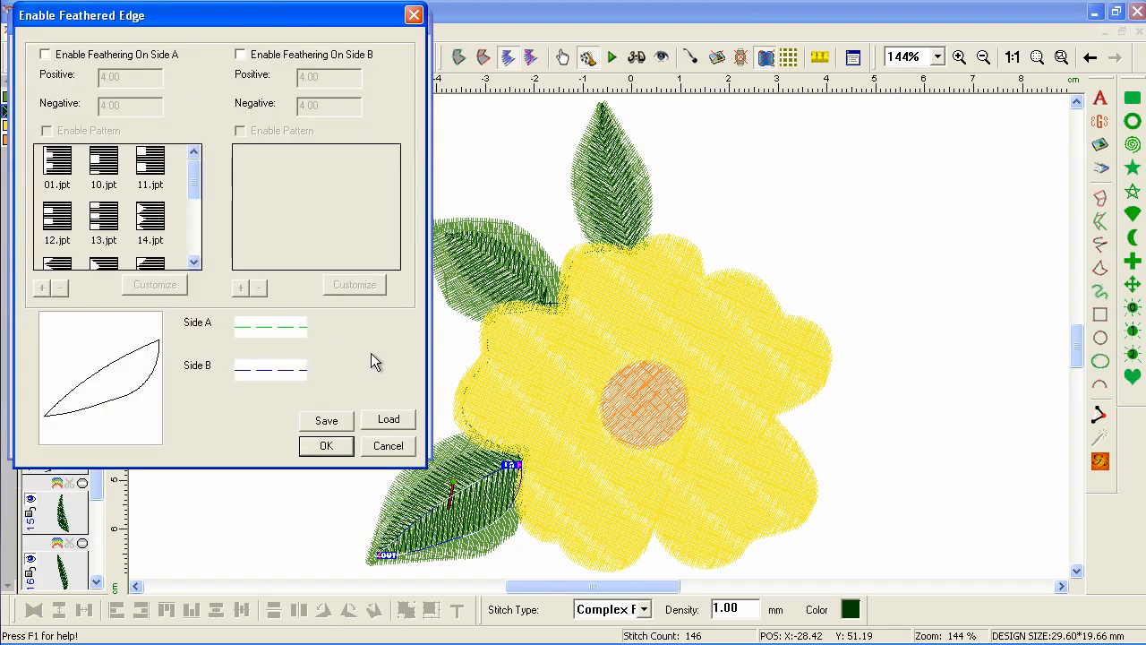
click(50, 55)
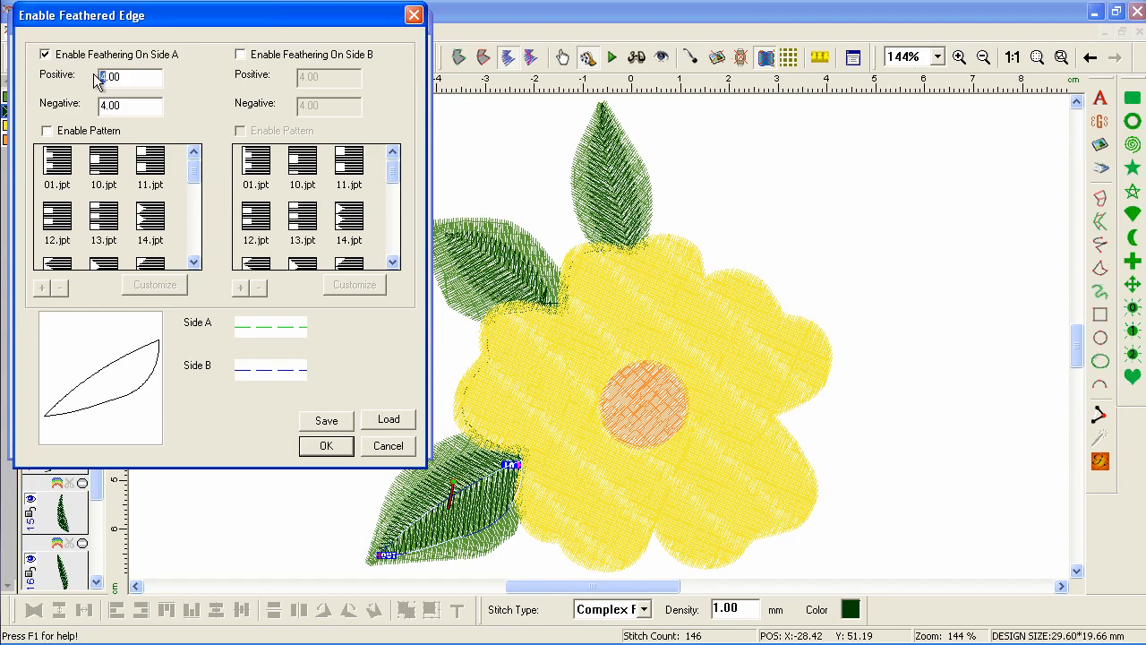
text(2)
click(107, 104)
click(334, 449)
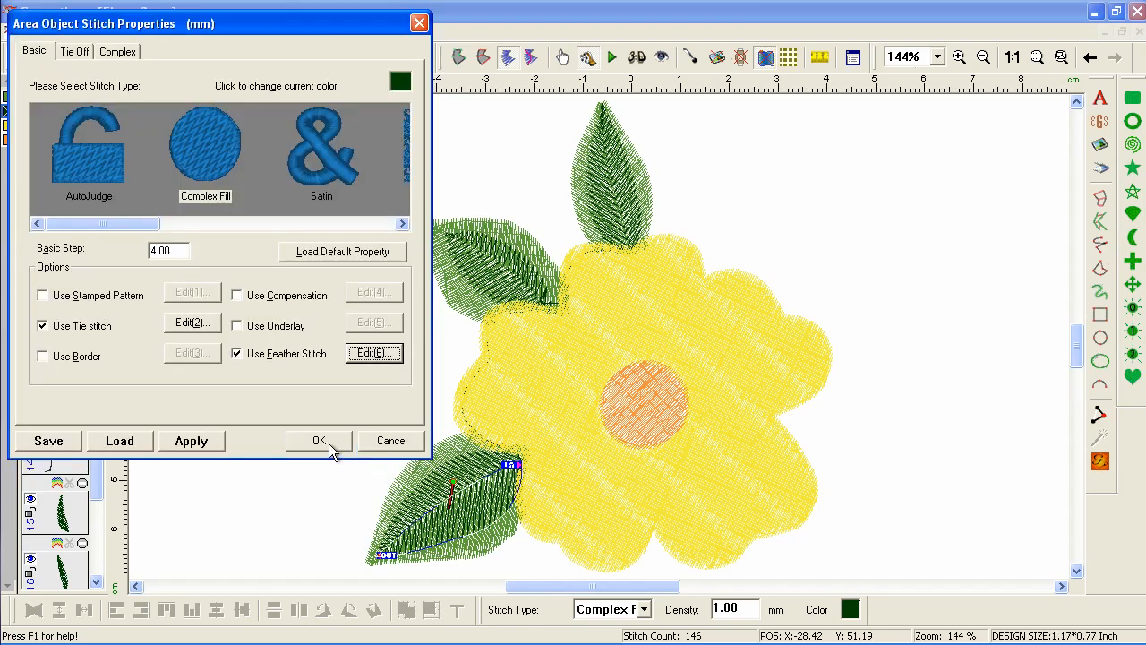
click(190, 440)
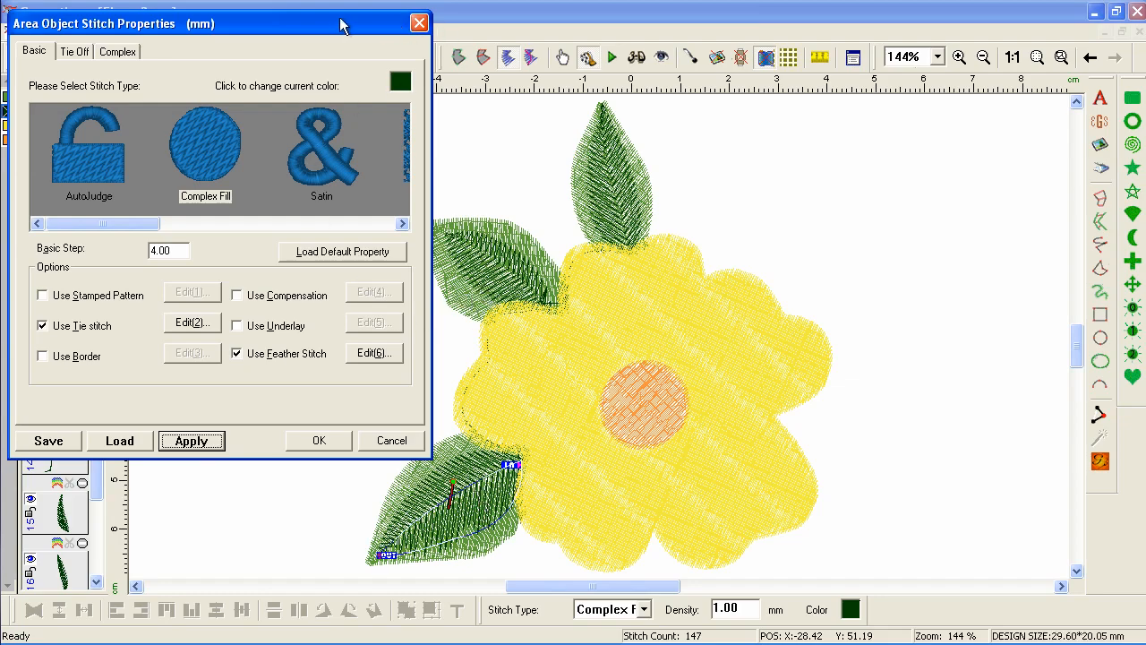
click(419, 23)
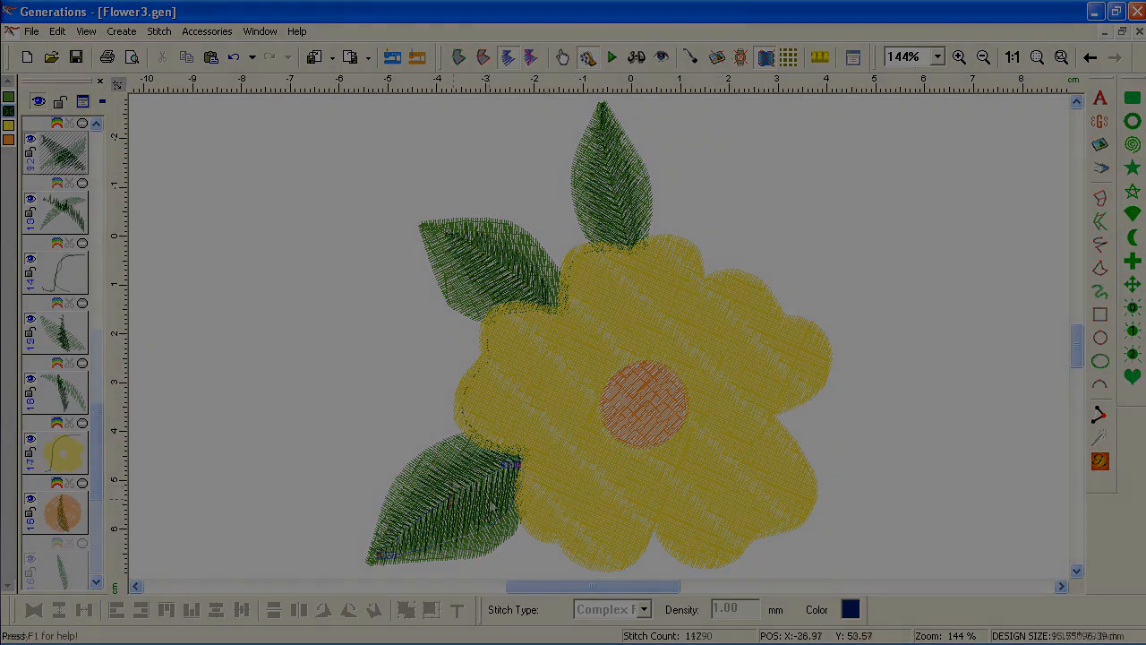